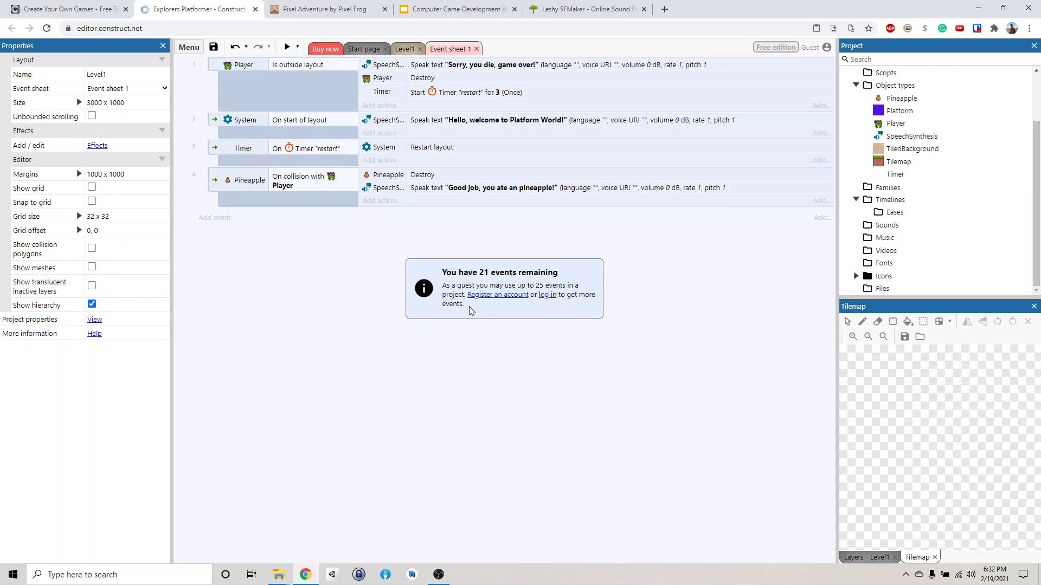
Save the project, then save it as the single file Explorers Platformer.c3p, replacing the Desktop copy
left_click(219, 50)
left_click(189, 47)
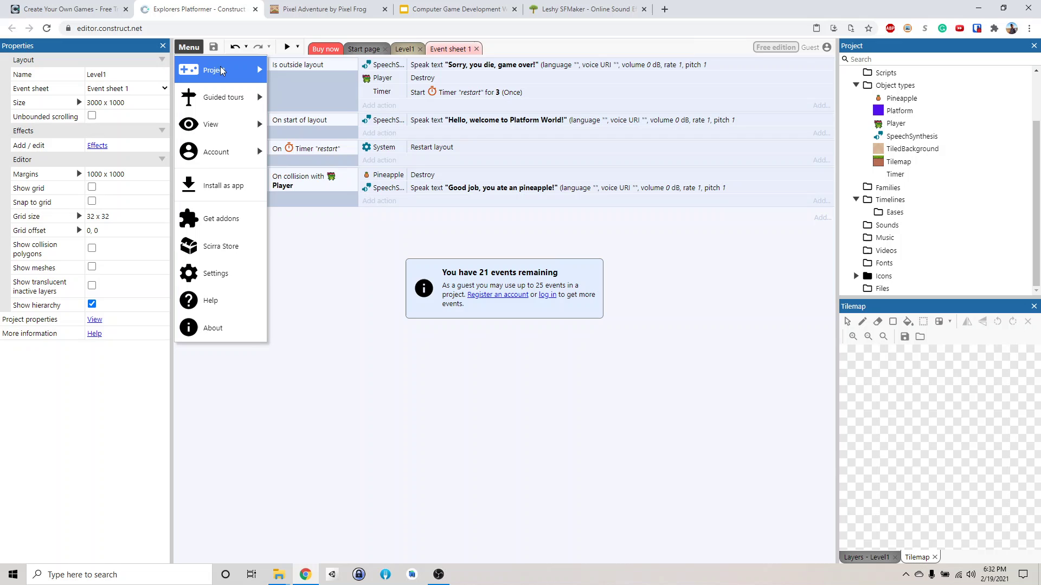
mouse_move(221, 73)
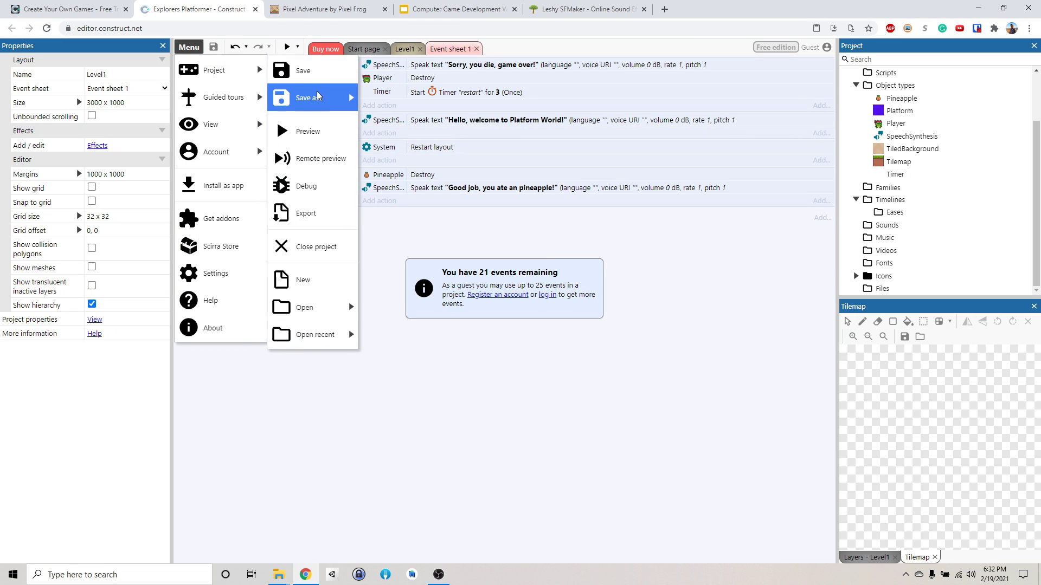
left_click(355, 98)
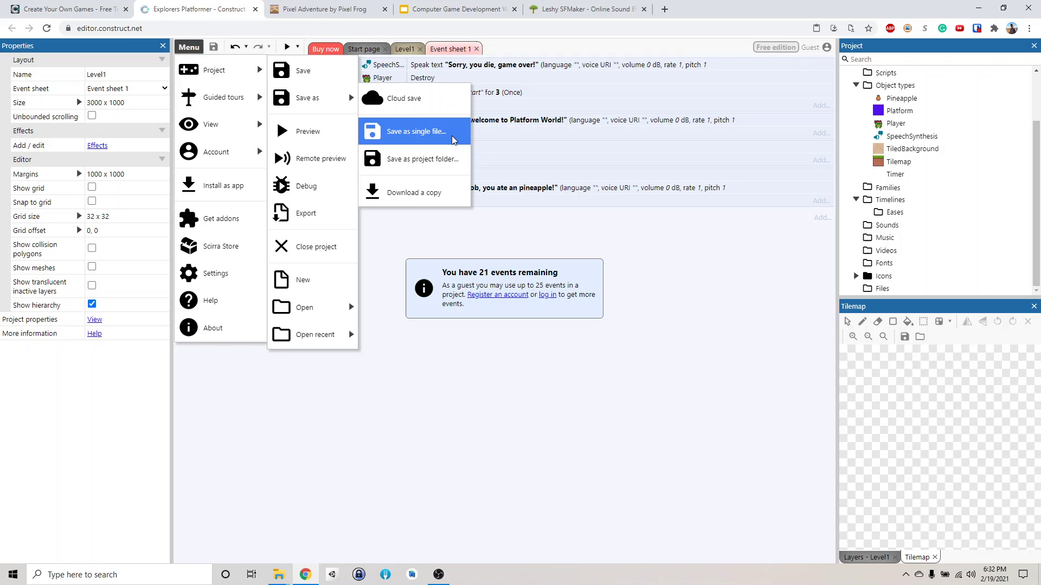
left_click(452, 136)
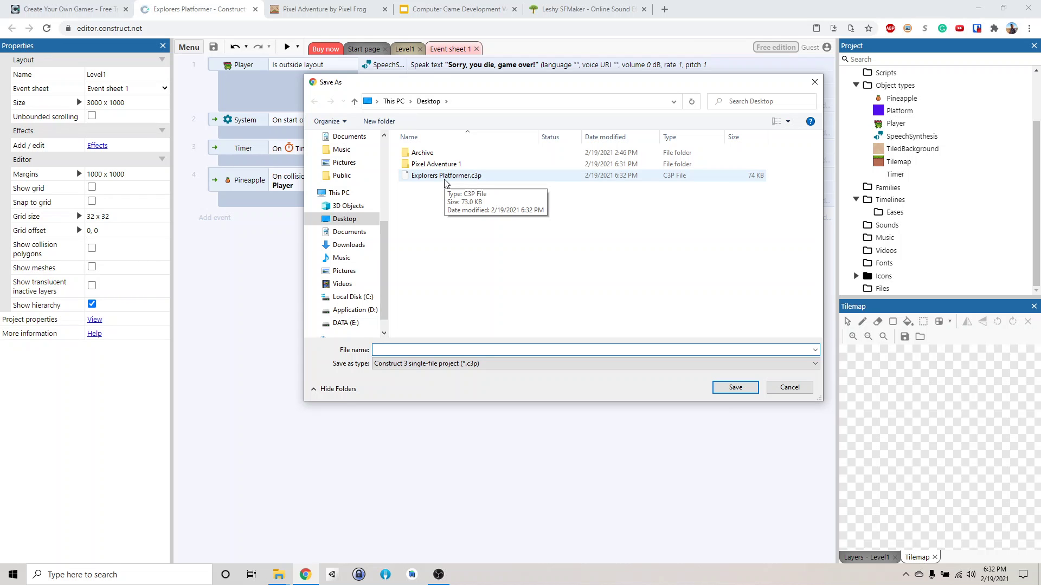
left_click(445, 179)
left_click(452, 349)
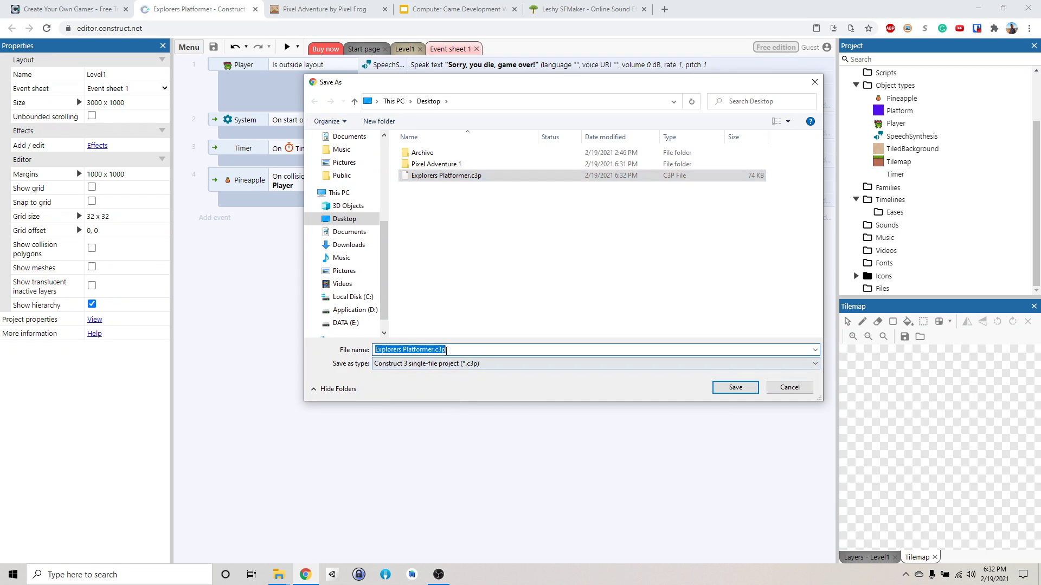
left_click(452, 349)
key("BackSpace")
key("BackSpace")
key("BackSpace")
key("BackSpace")
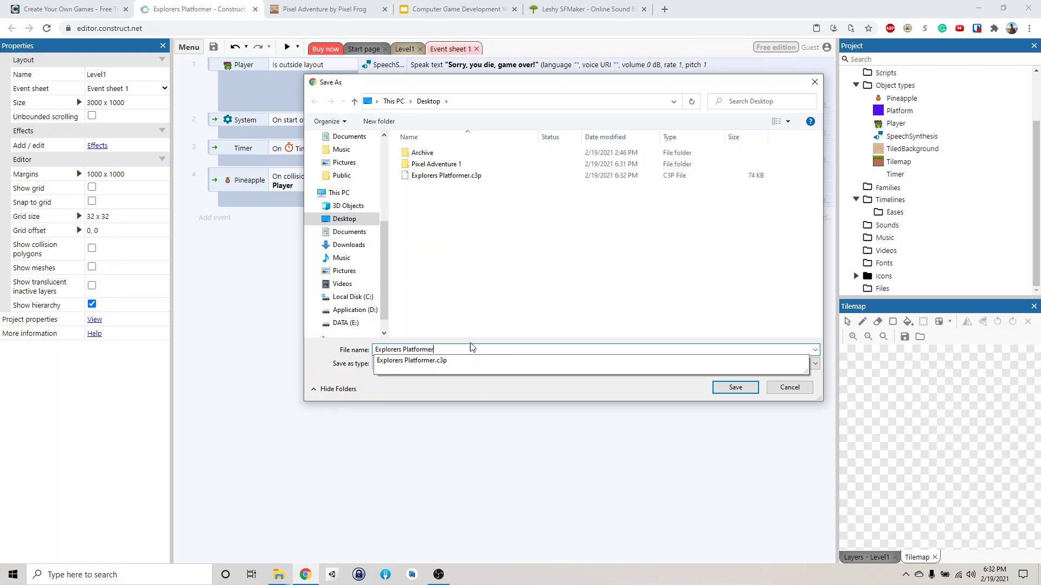
left_click(734, 387)
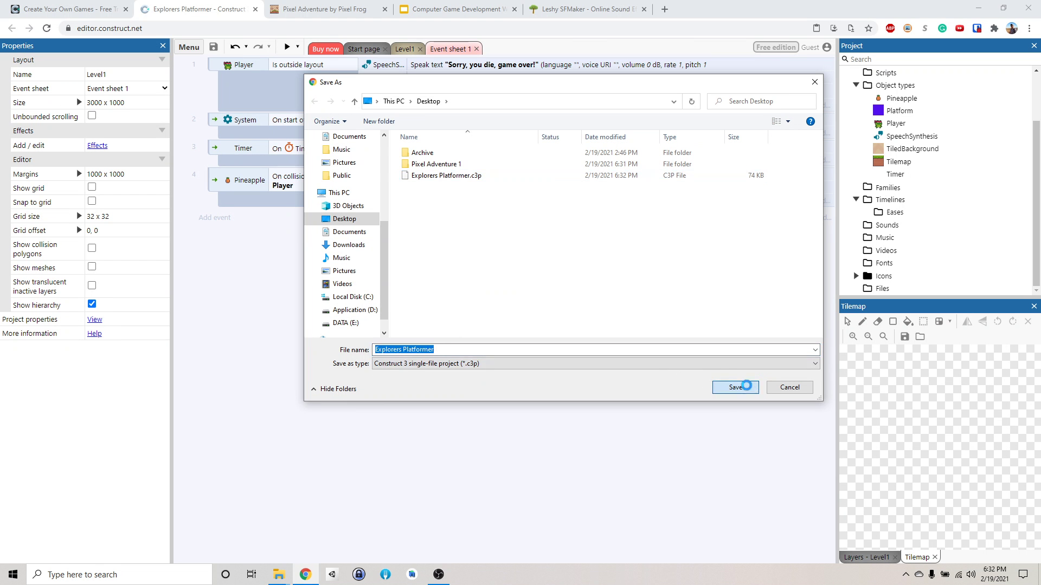
left_click(558, 293)
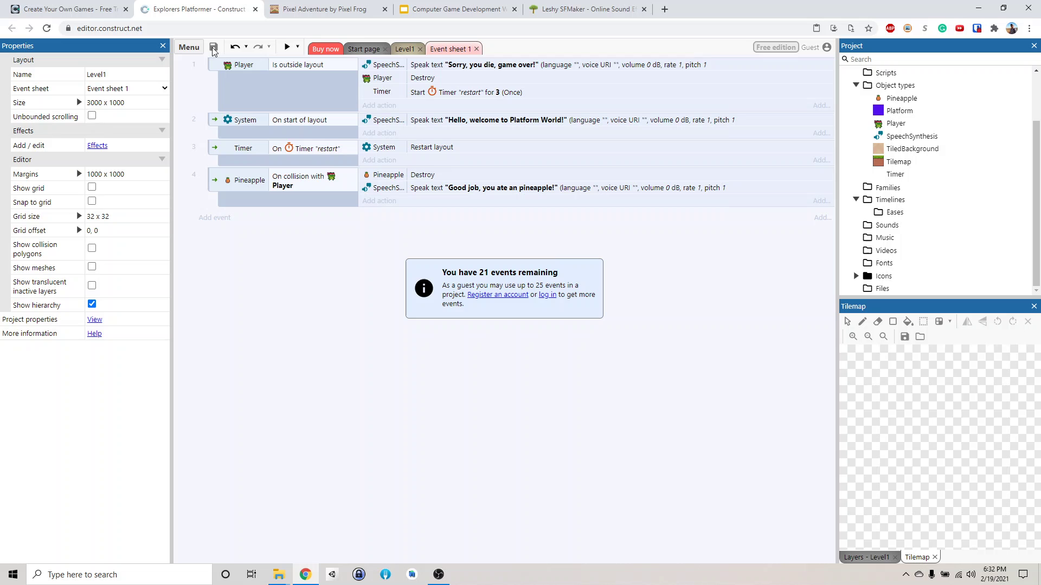
left_click(189, 47)
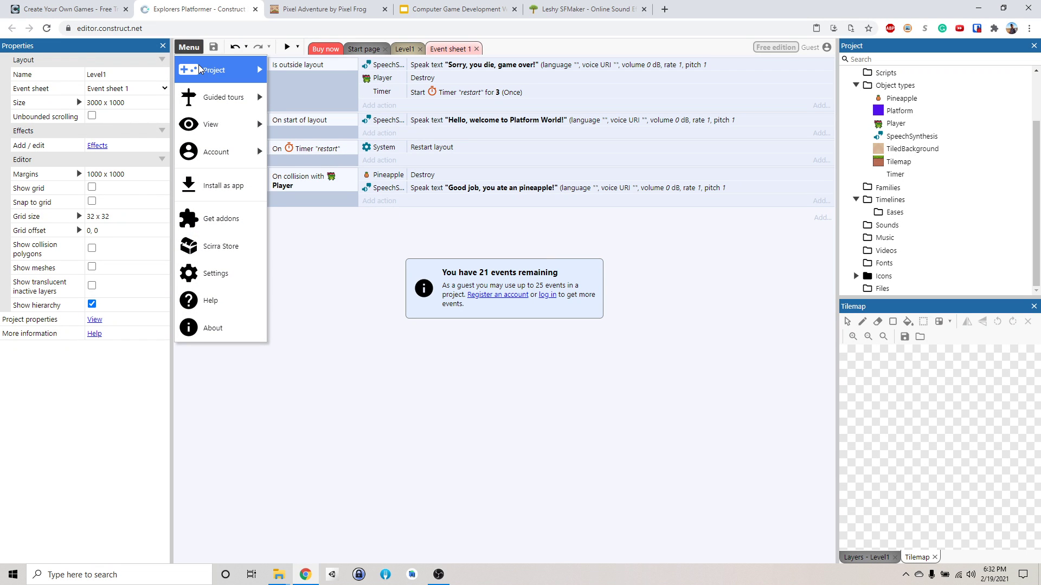
mouse_move(200, 68)
mouse_move(325, 307)
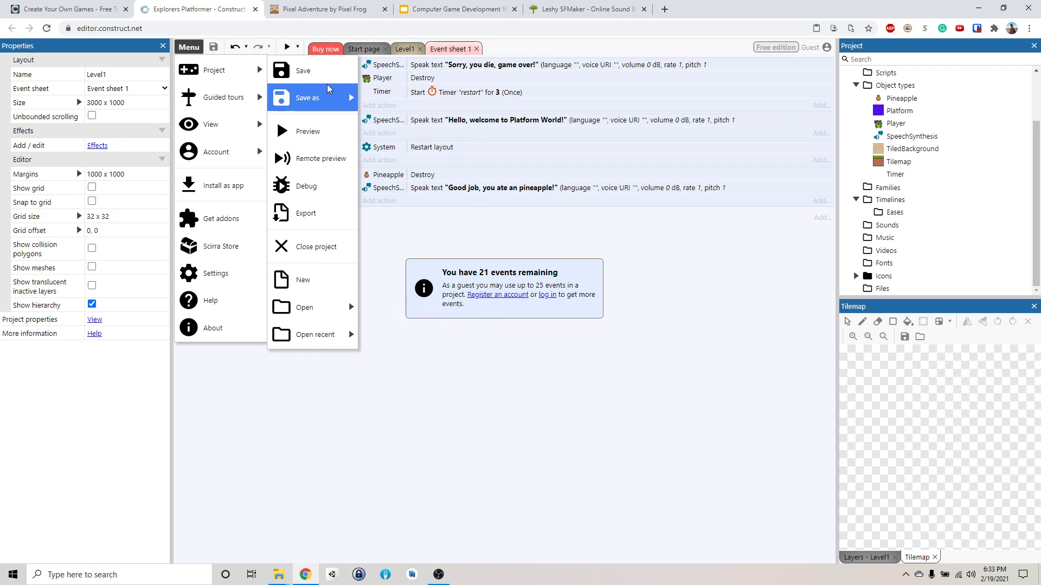
mouse_move(314, 99)
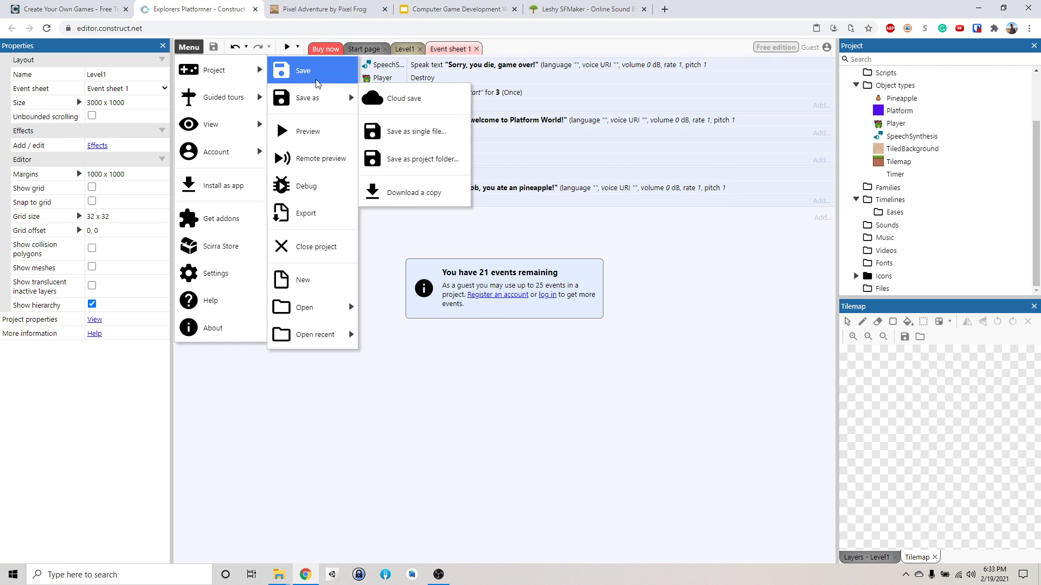
left_click(680, 303)
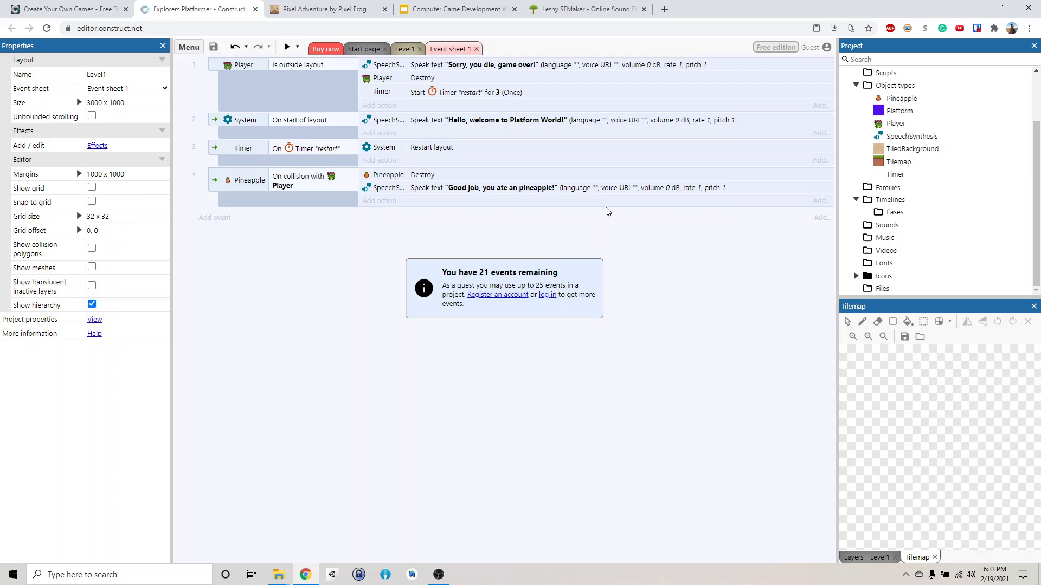
Generate a Jump preset sound, rename the output file from gameover to jump.wav, and save the wave
left_click(568, 11)
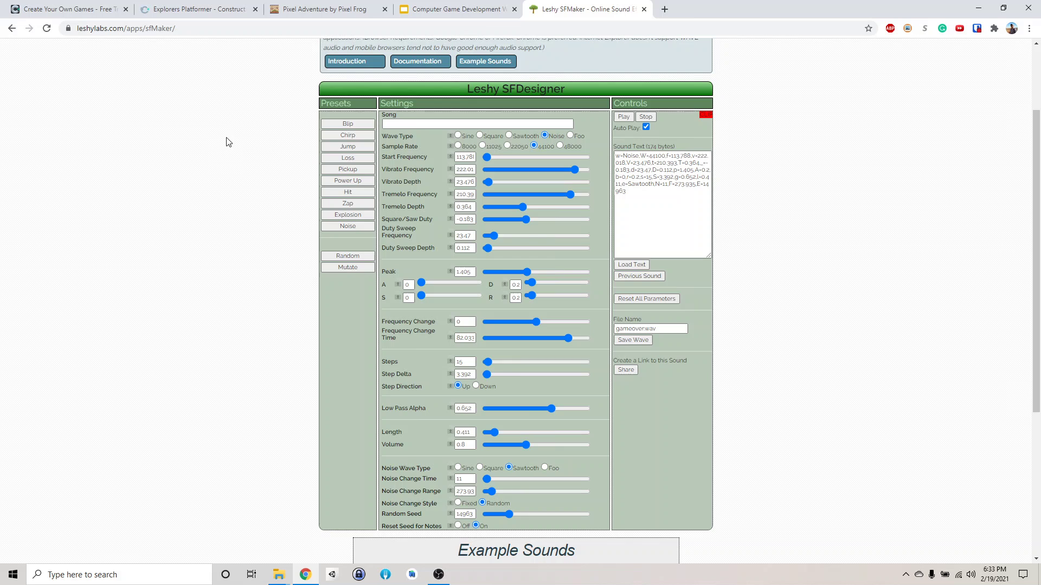
left_click(334, 152)
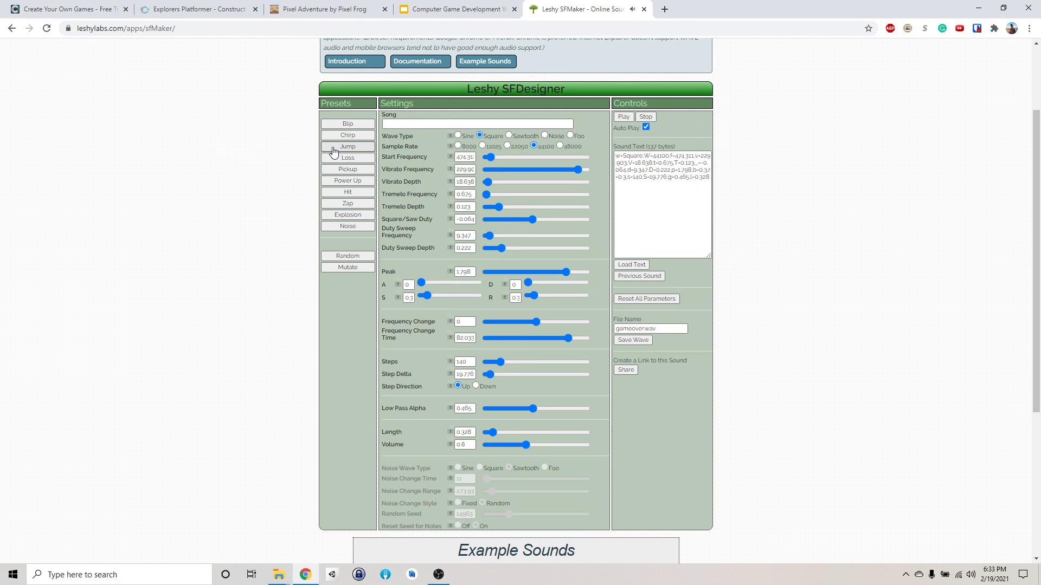
left_click(644, 328)
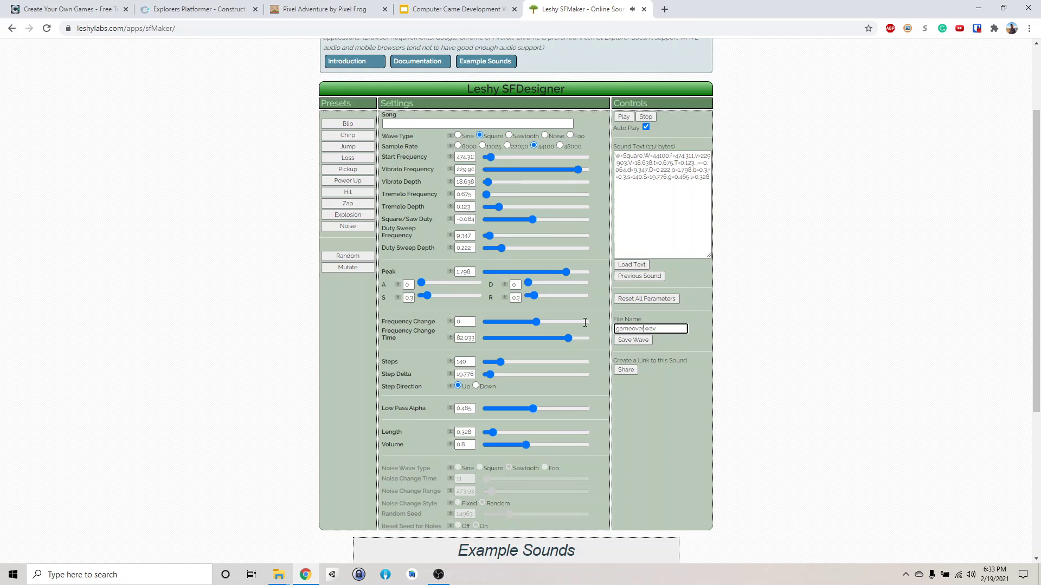
key("BackSpace")
key("BackSpace")
key("BackSpace")
key("BackSpace")
key("BackSpace")
key("BackSpace")
key("BackSpace")
key("BackSpace")
type("jump")
left_click(639, 348)
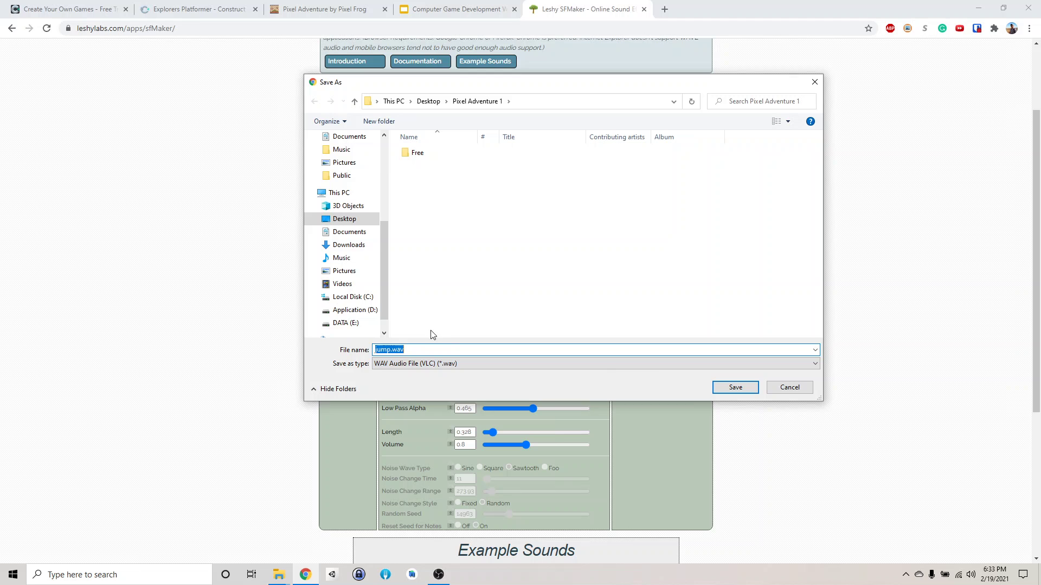
Finish saving jump.wav in Pixel Adventure 1, then lower the vibrato frequency and square duty sliders
left_click(734, 387)
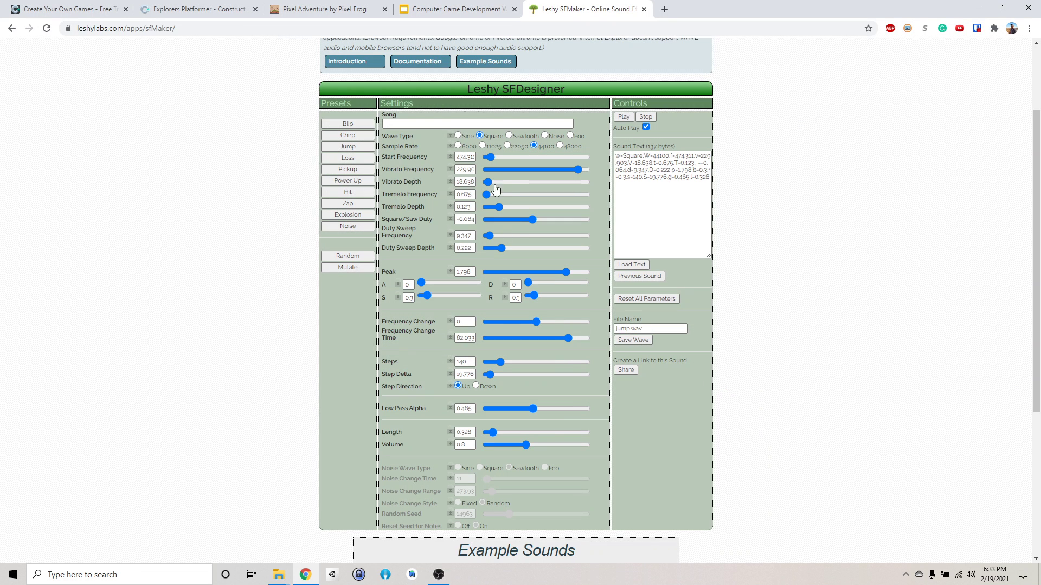
left_click_drag(578, 169, 506, 173)
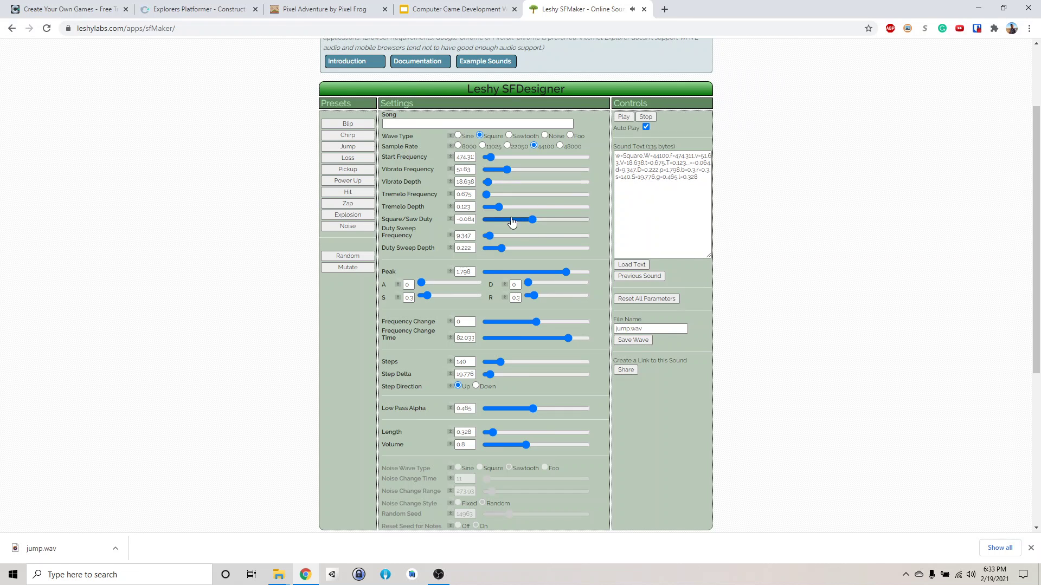
left_click_drag(512, 221, 493, 220)
Audition repeated Pickup and other preset sounds until settling on one for pickups
left_click(356, 172)
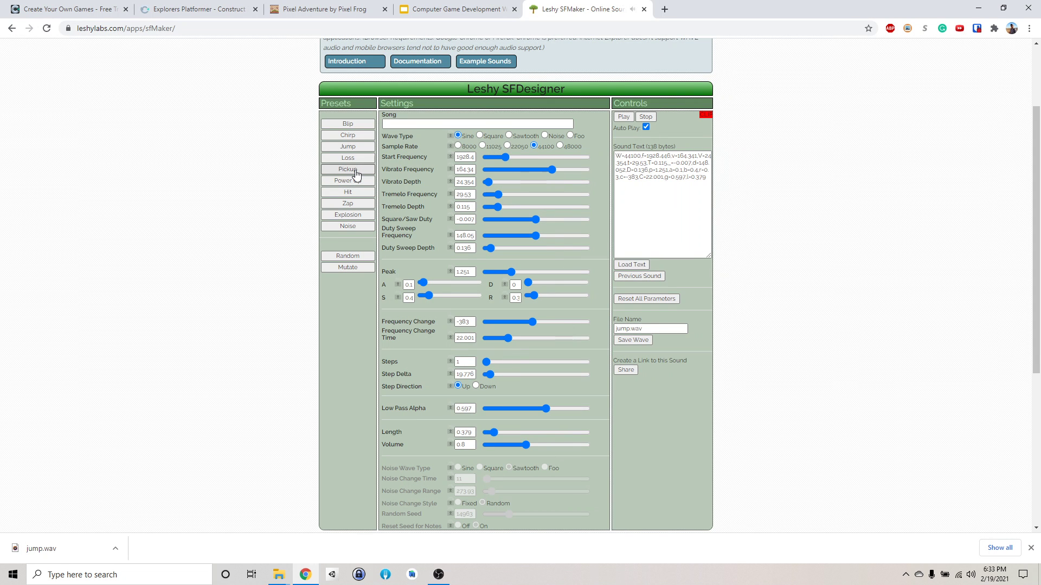
left_click(355, 172)
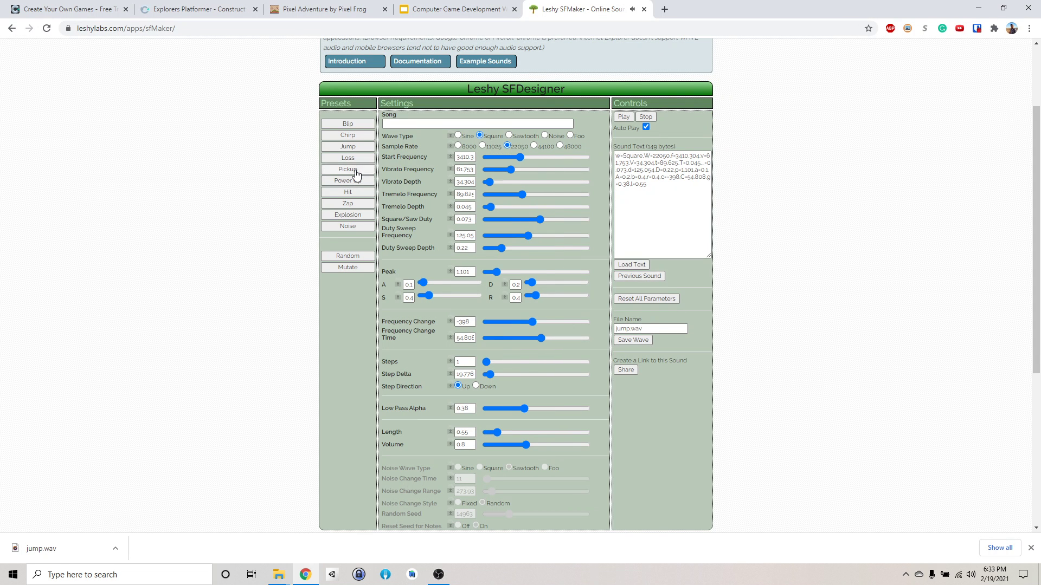
left_click(356, 171)
left_click(356, 172)
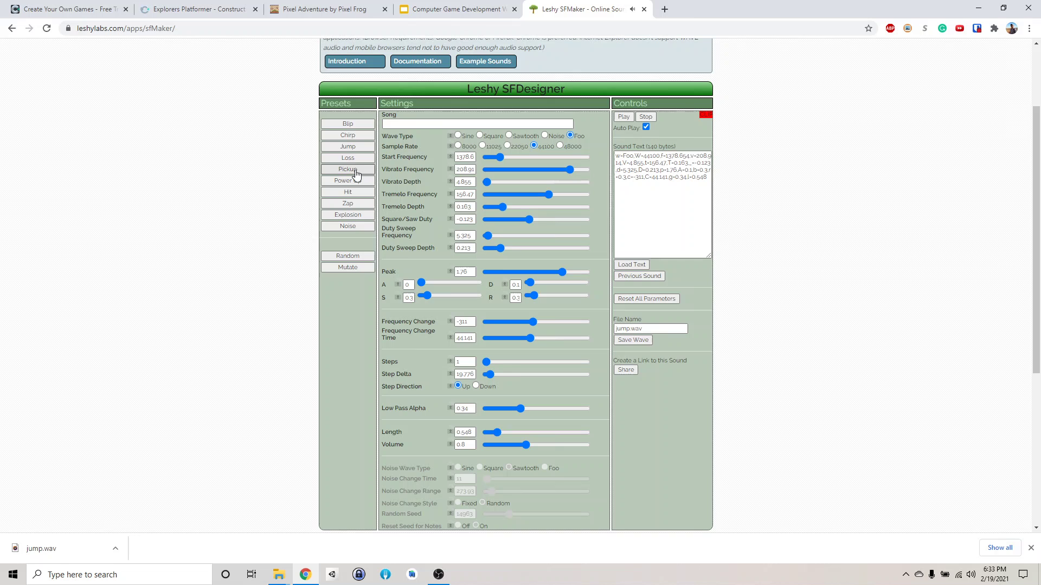
left_click(355, 172)
left_click(356, 172)
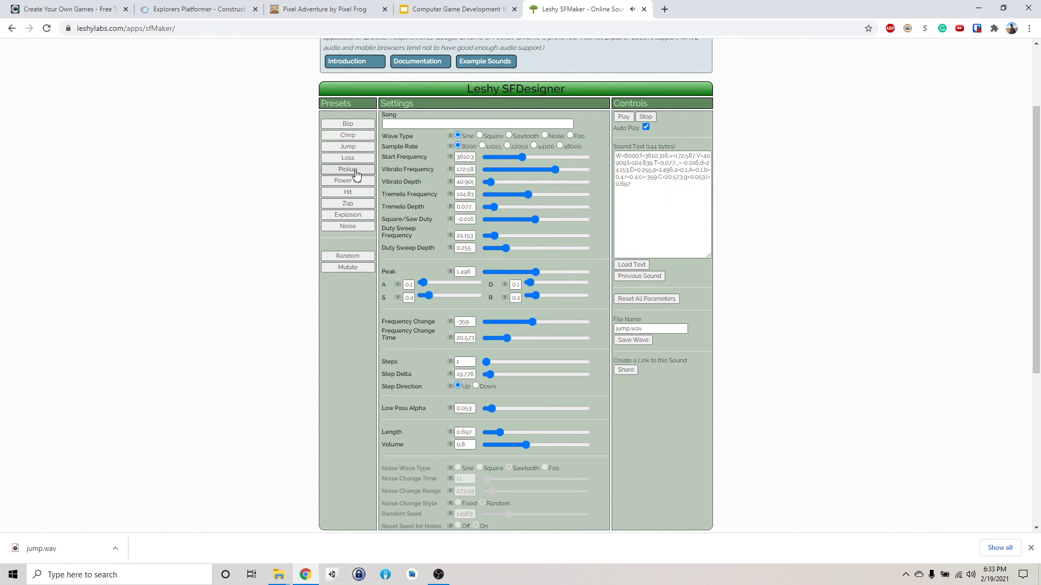
left_click(356, 171)
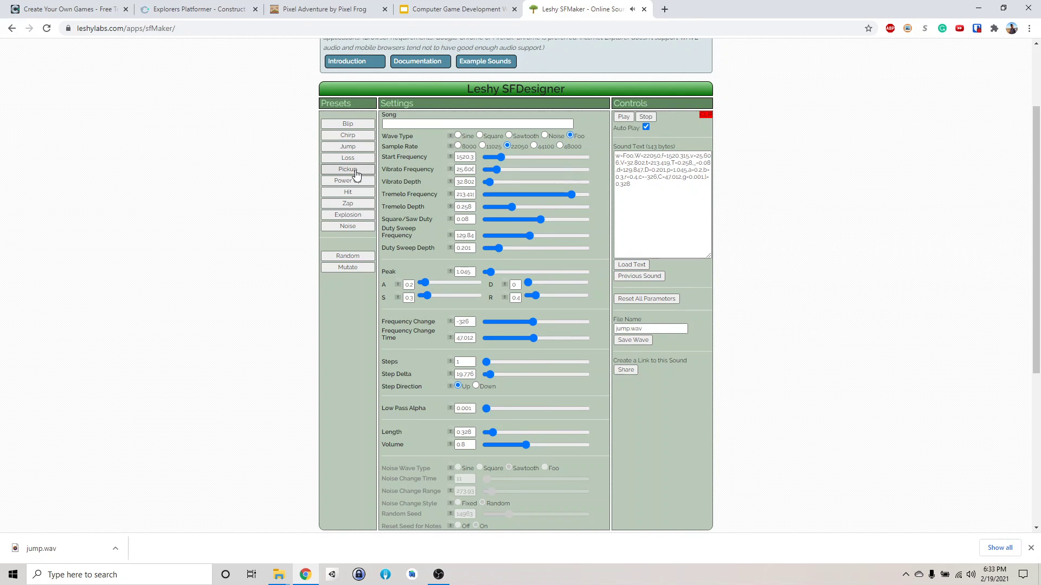
left_click(355, 172)
left_click(356, 172)
left_click(355, 171)
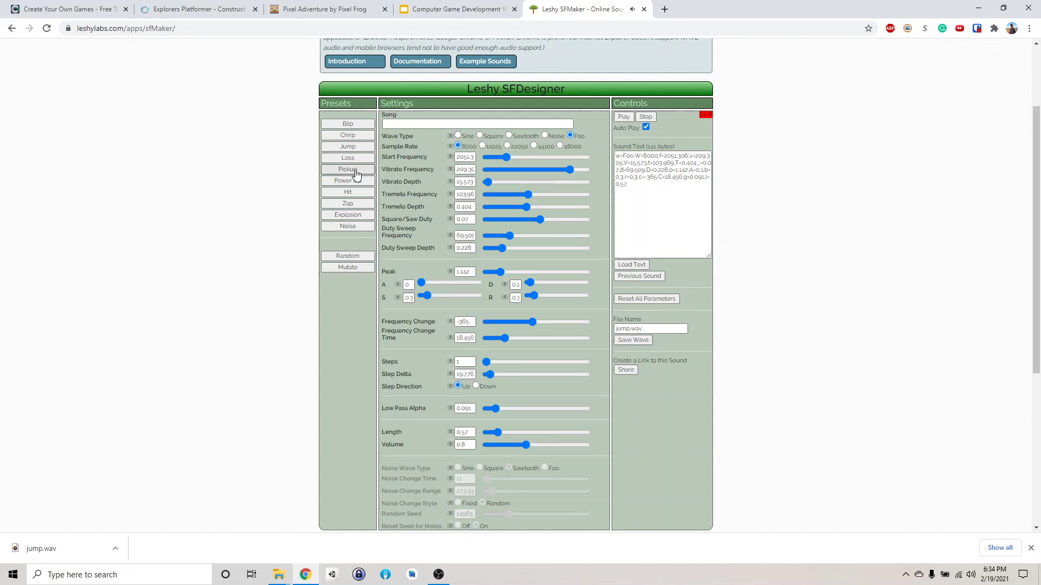
left_click(356, 172)
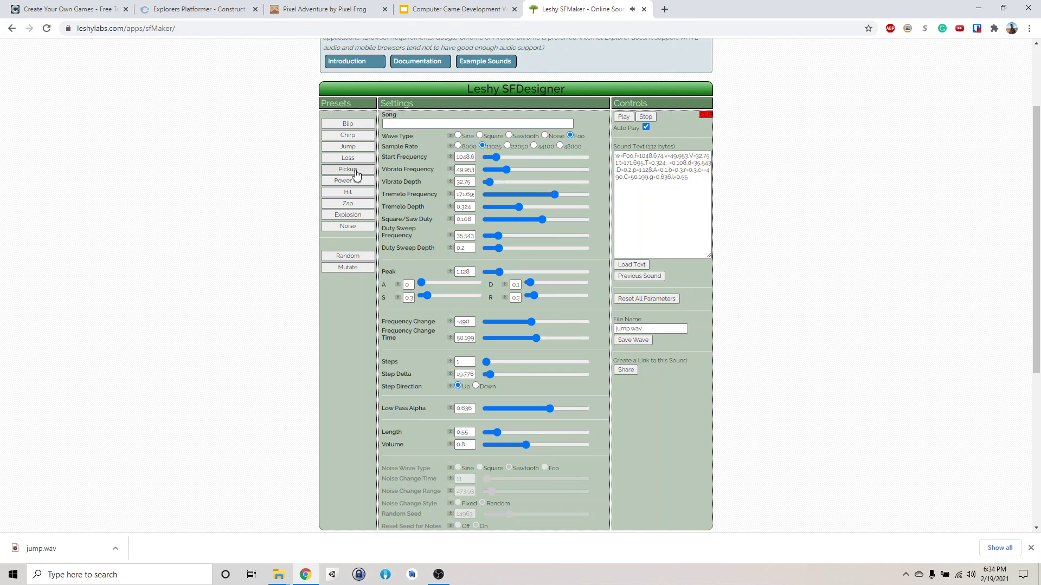
left_click(355, 171)
left_click(356, 172)
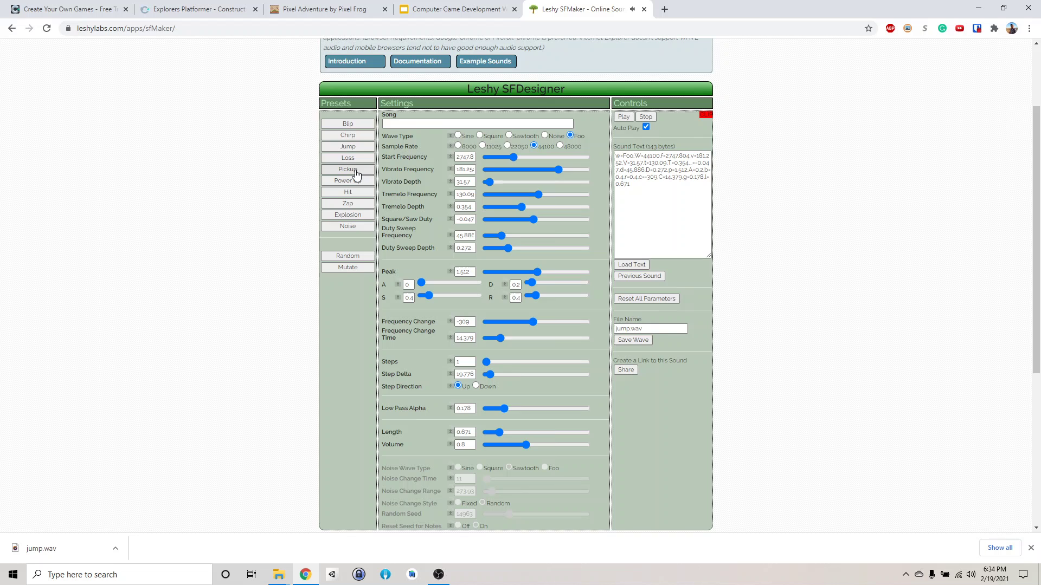
left_click(359, 160)
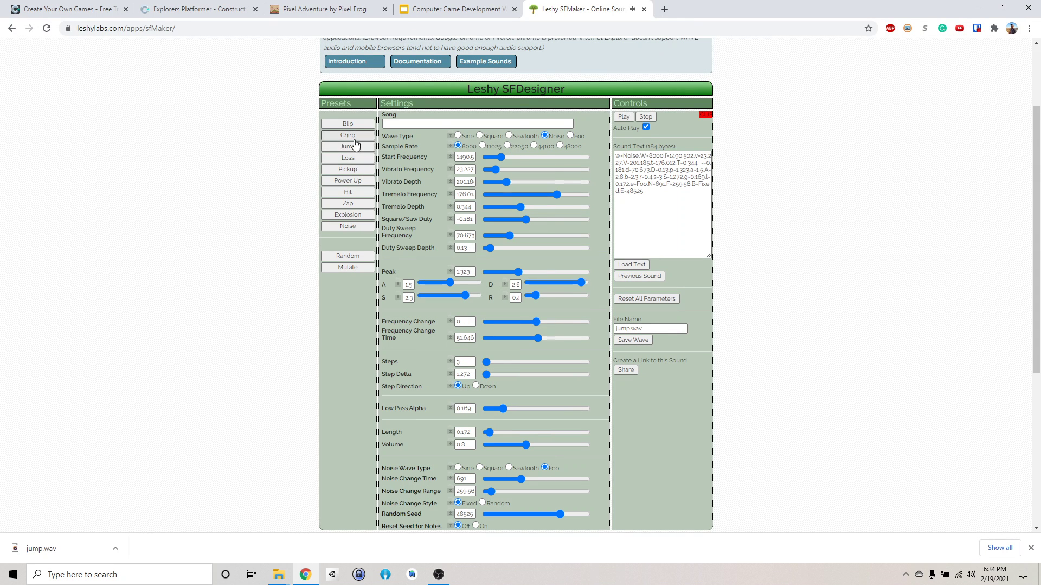
left_click(350, 136)
left_click(357, 127)
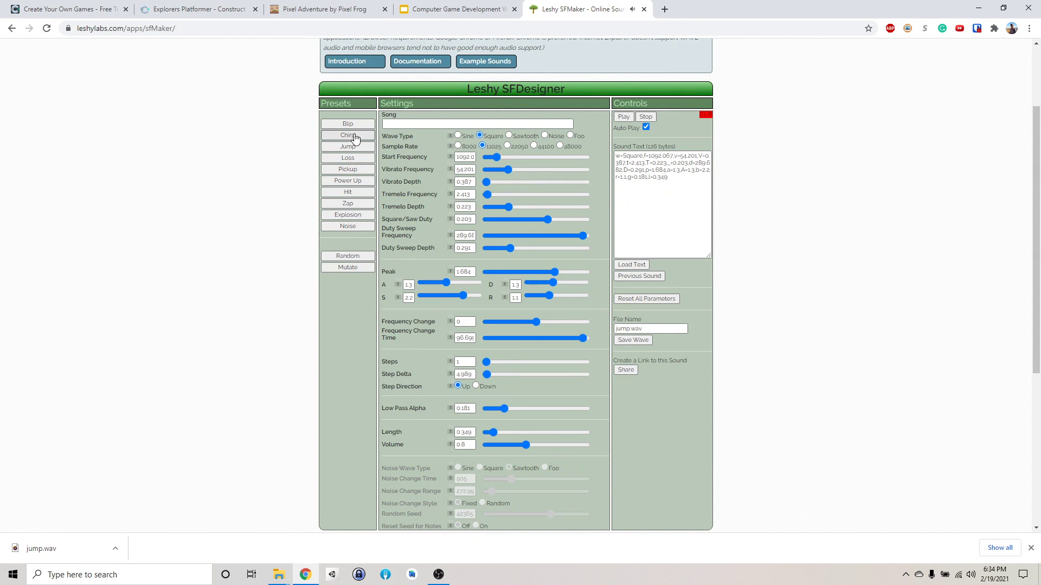
left_click(351, 147)
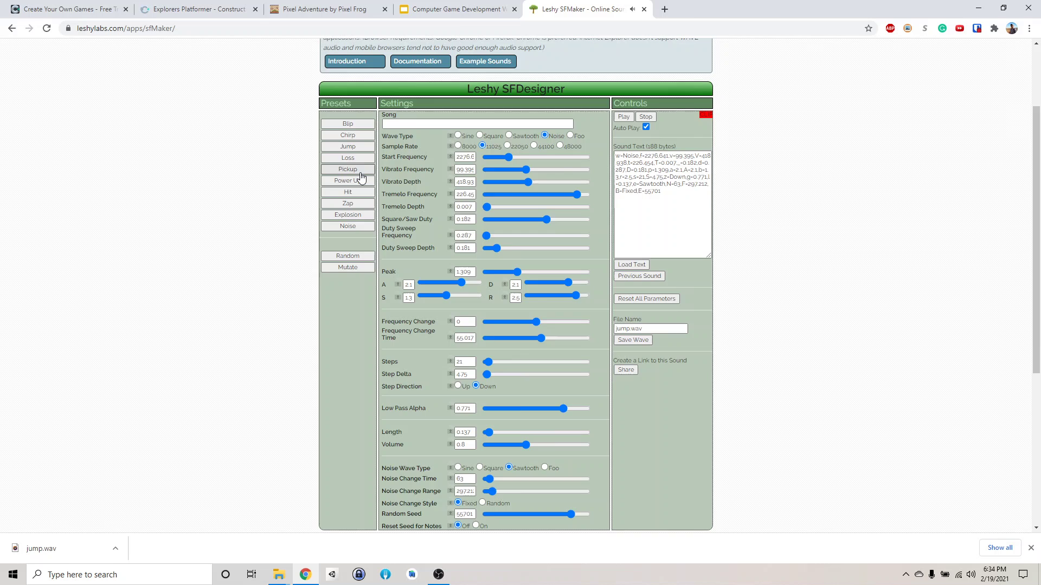
left_click(360, 173)
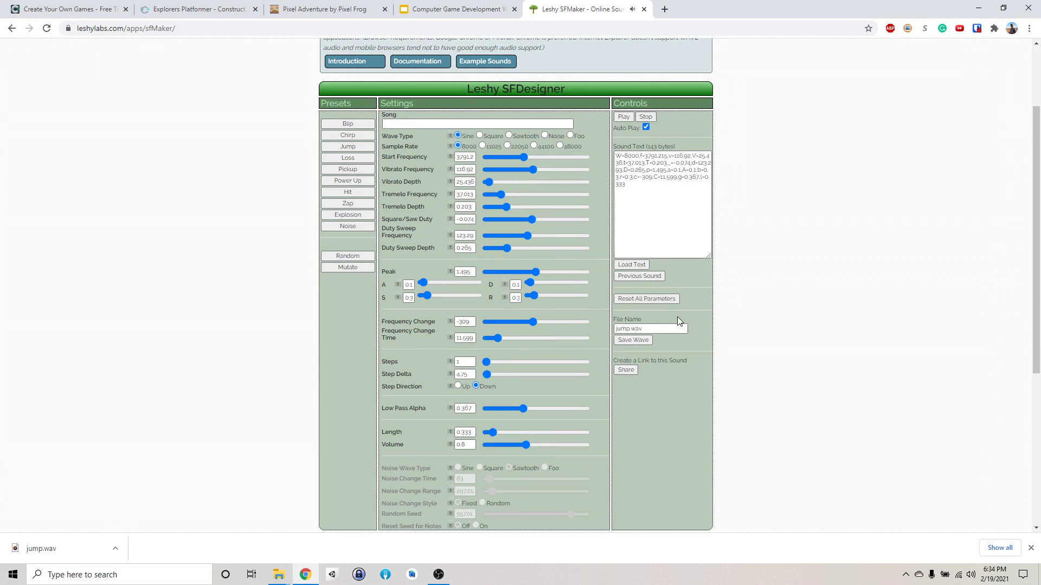
Rename the sound to pickup.wav and save it in the Pixel Adventure 1 folder
left_click_drag(629, 328, 605, 331)
type("pickup")
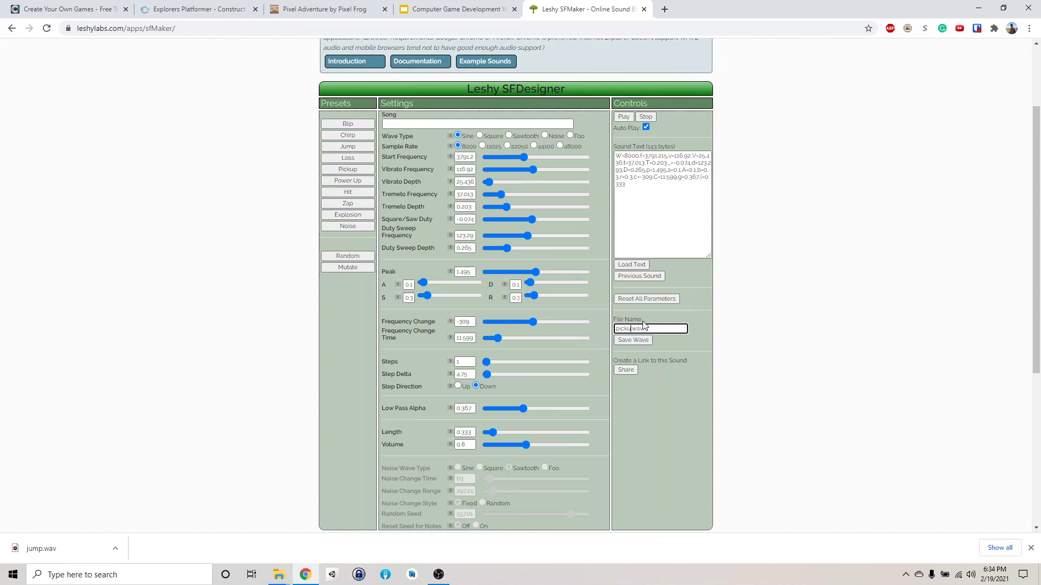
left_click(649, 344)
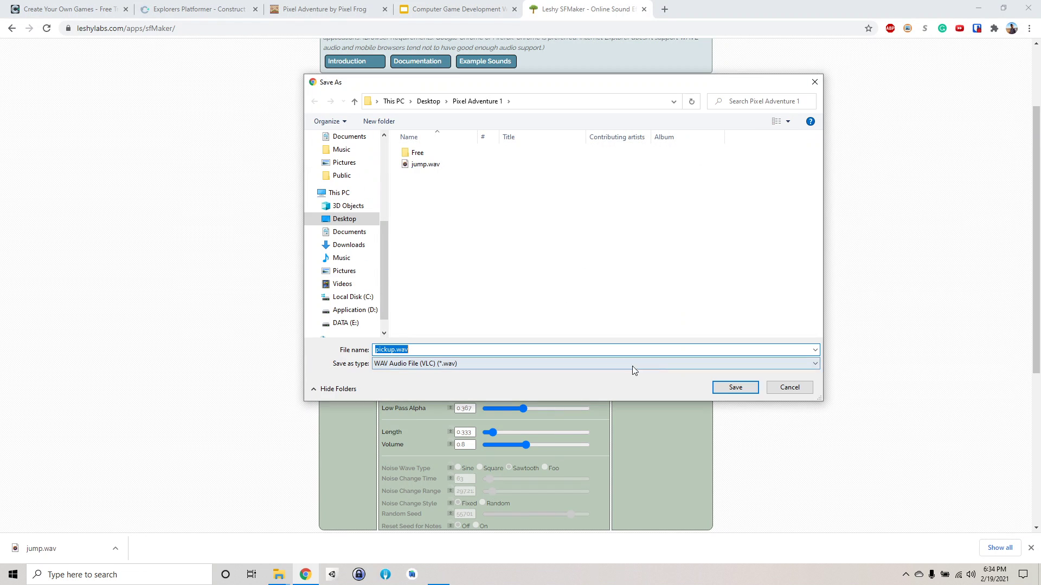
left_click(730, 388)
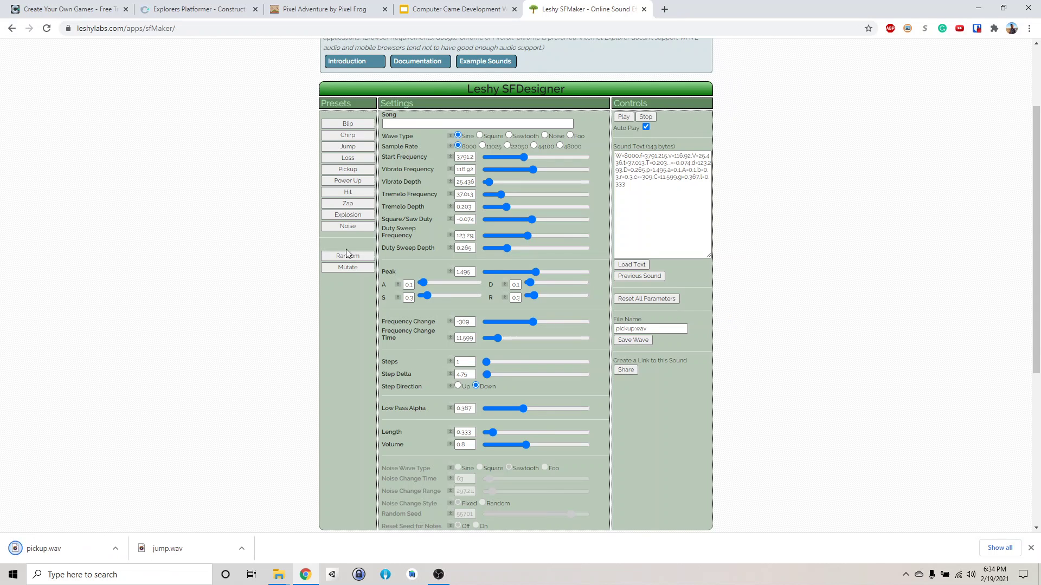
Generate a Zap preset sound, save it as gameover.wav, and close the downloads bar
left_click(362, 208)
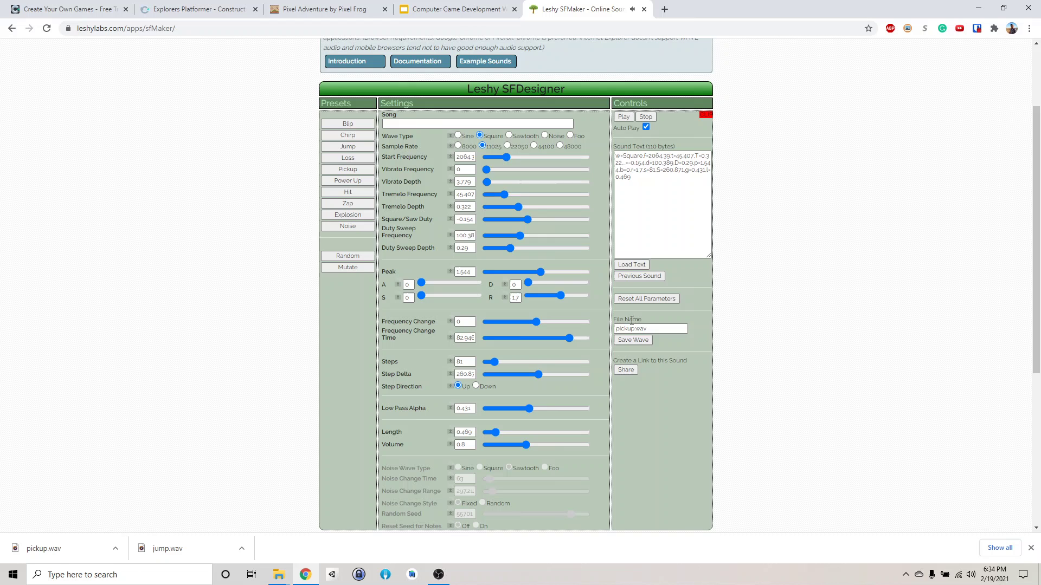
left_click_drag(635, 328, 590, 329)
type("gameover")
left_click(633, 340)
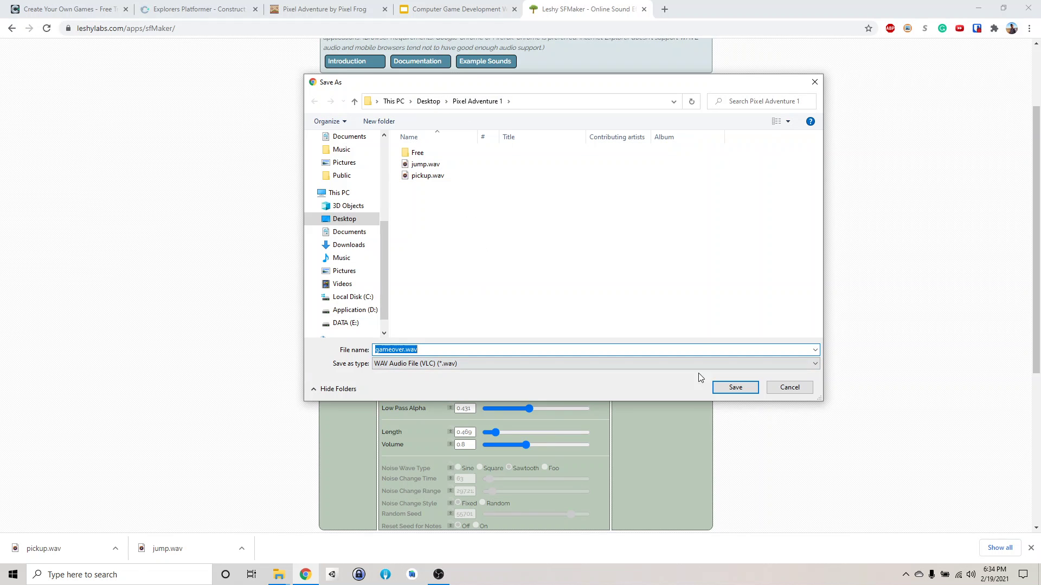
left_click(733, 386)
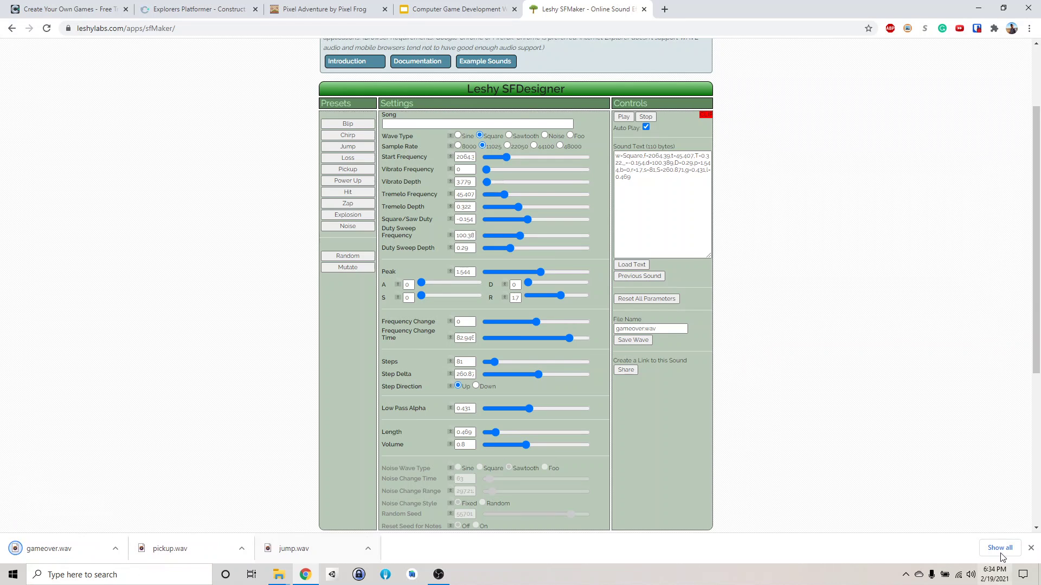
left_click(1031, 548)
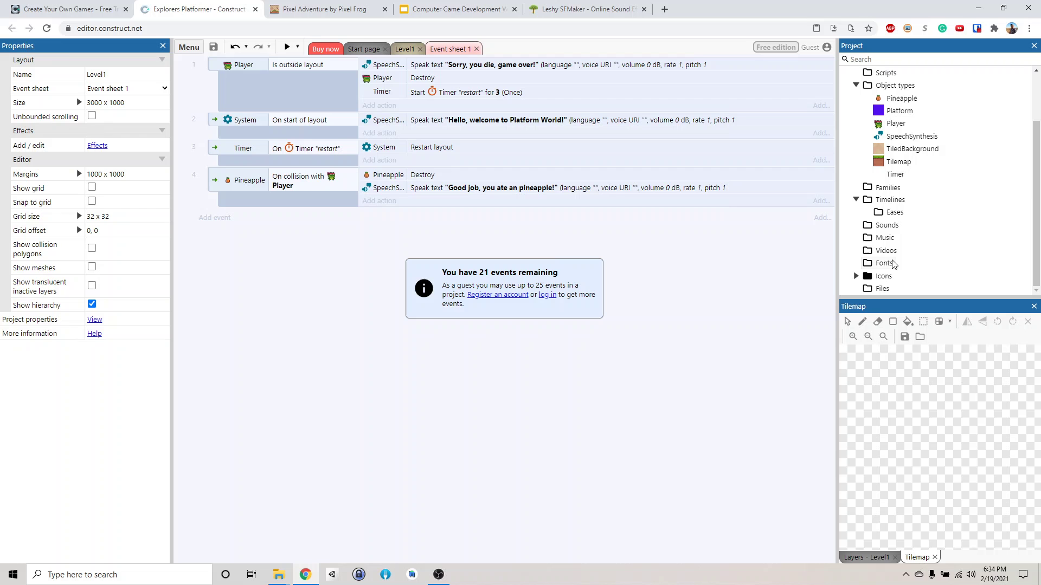
Import gameover.wav, jump.wav and pickup.wav from Pixel Adventure 1 into the Sounds folder
right_click(888, 225)
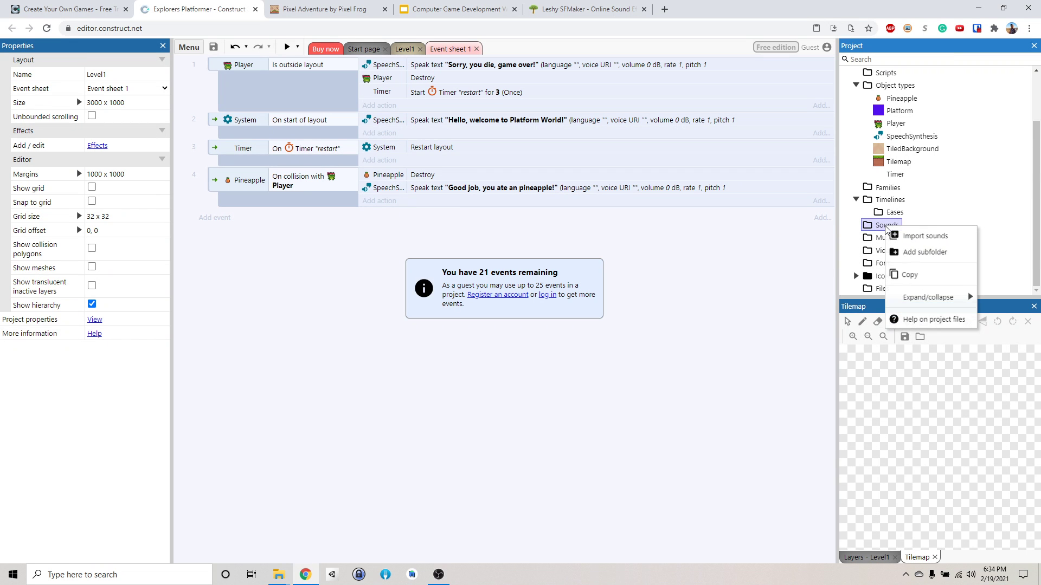
left_click(914, 237)
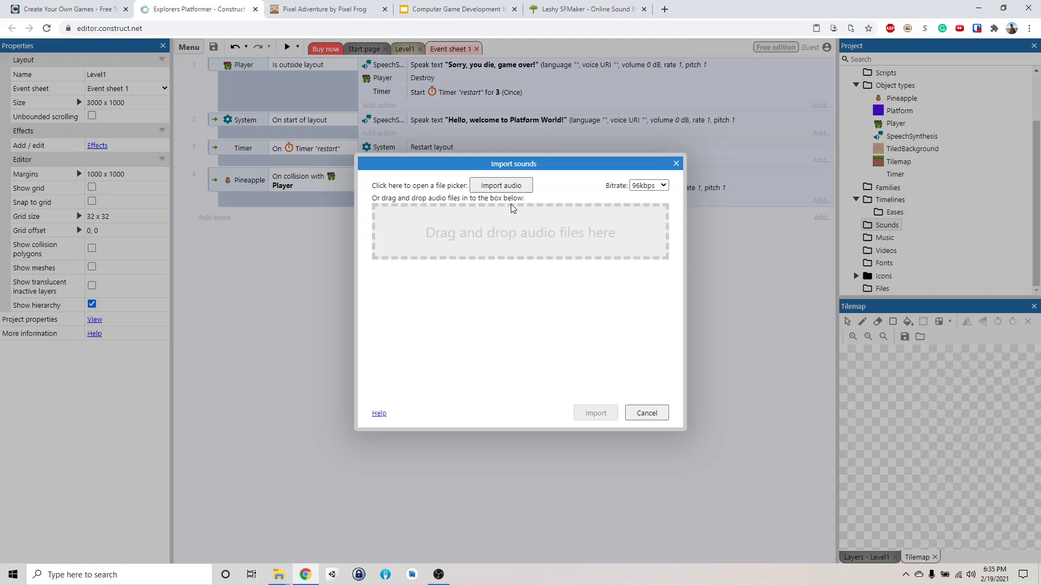
left_click(516, 187)
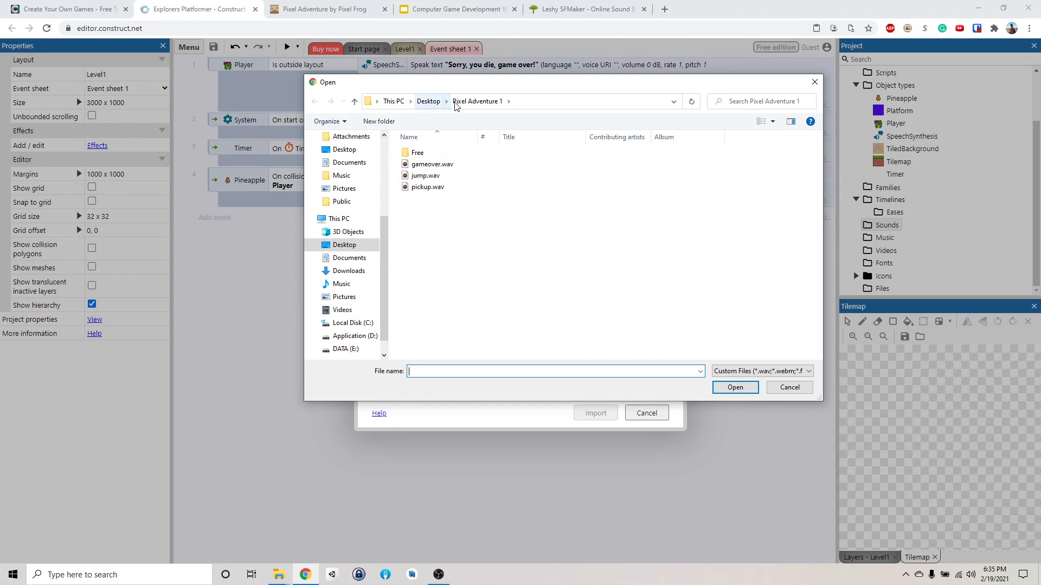
left_click(432, 164)
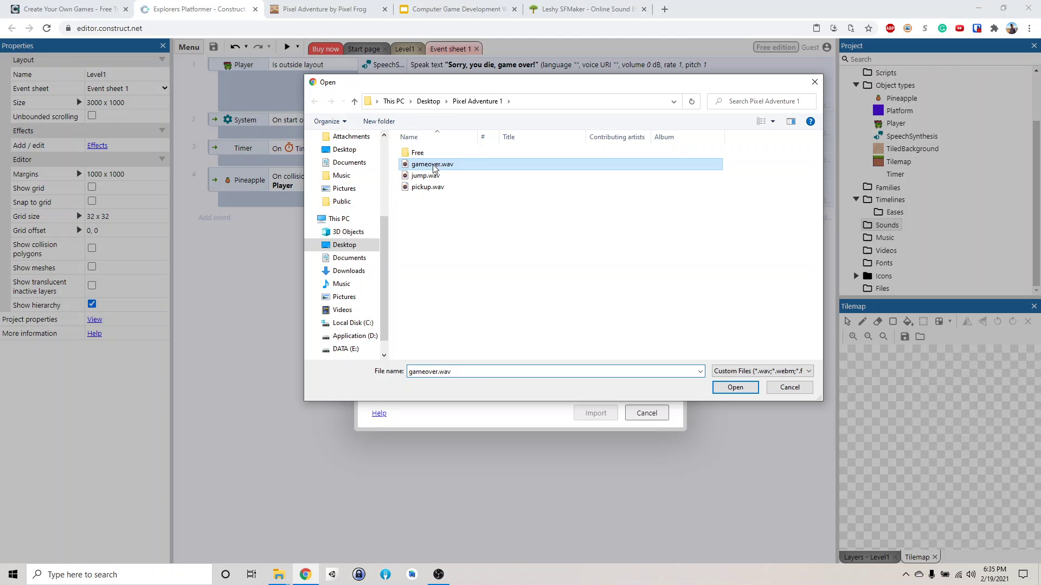
left_click(452, 184, "shift")
left_click(463, 165)
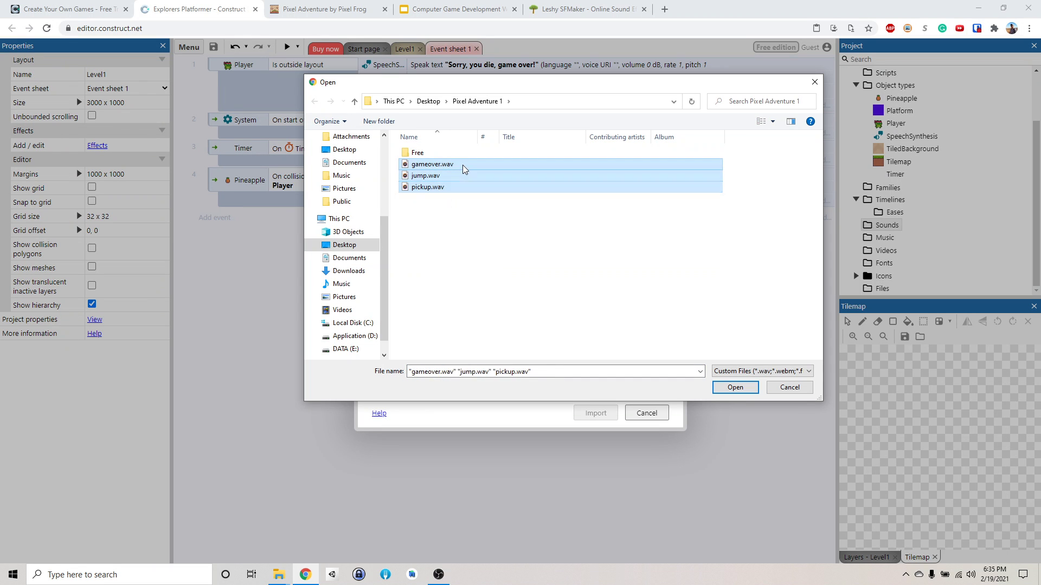
left_click(479, 188, "shift")
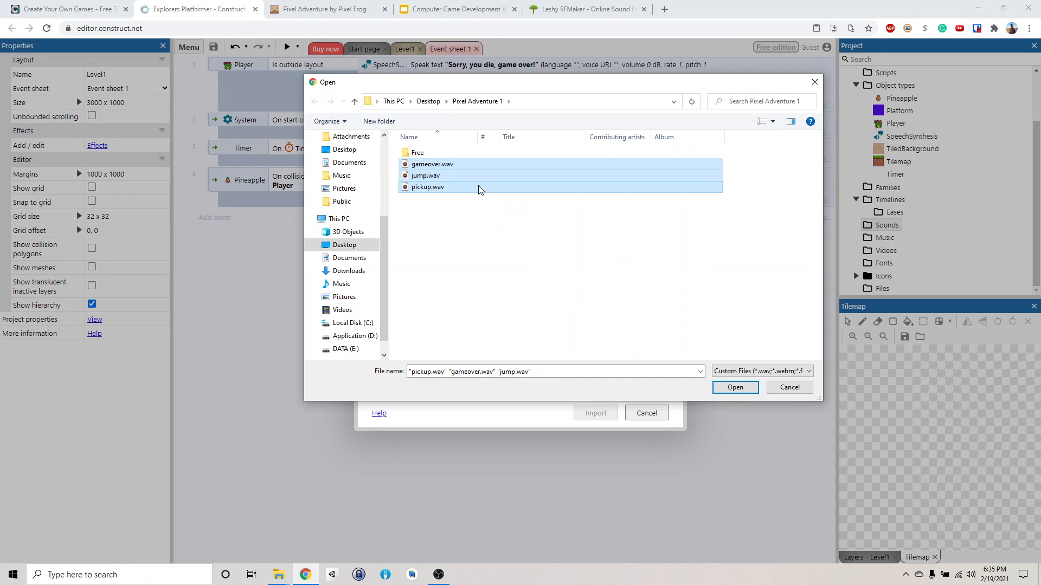
left_click(737, 387)
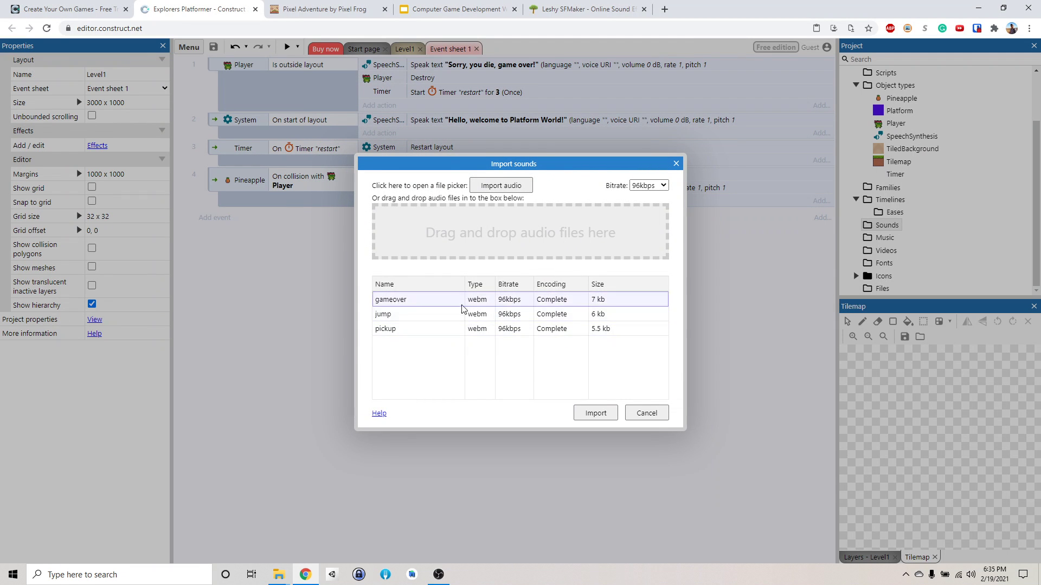
left_click(596, 413)
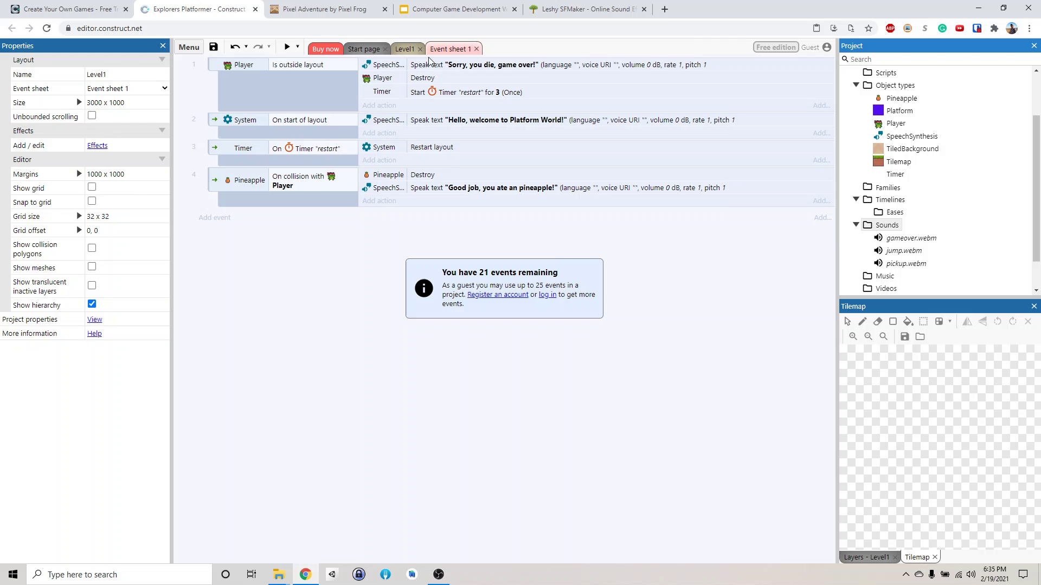
Insert an Audio object from the Media category in the Level1 layout, then return to Event sheet 1
left_click(405, 50)
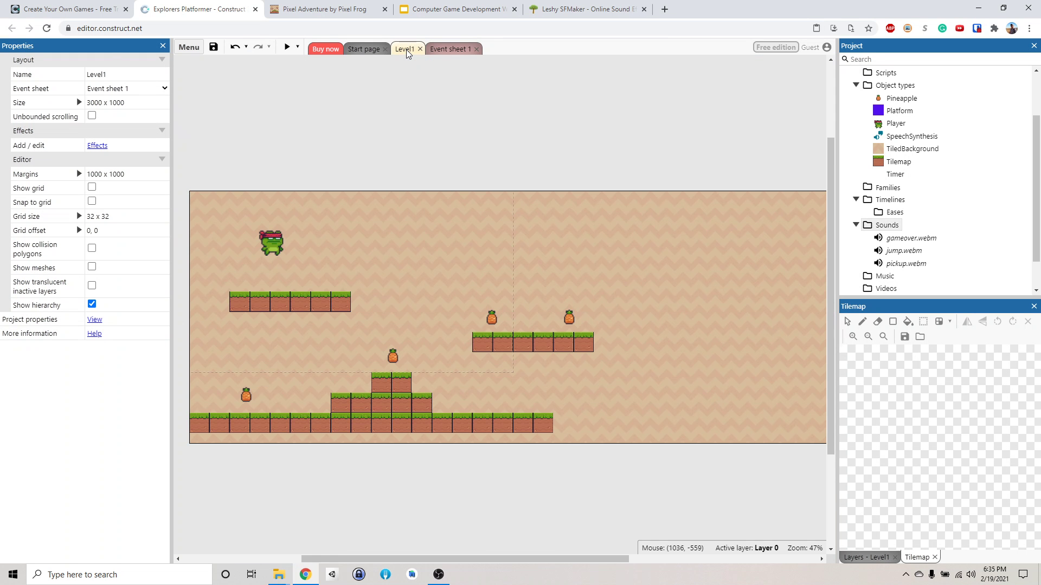
right_click(453, 152)
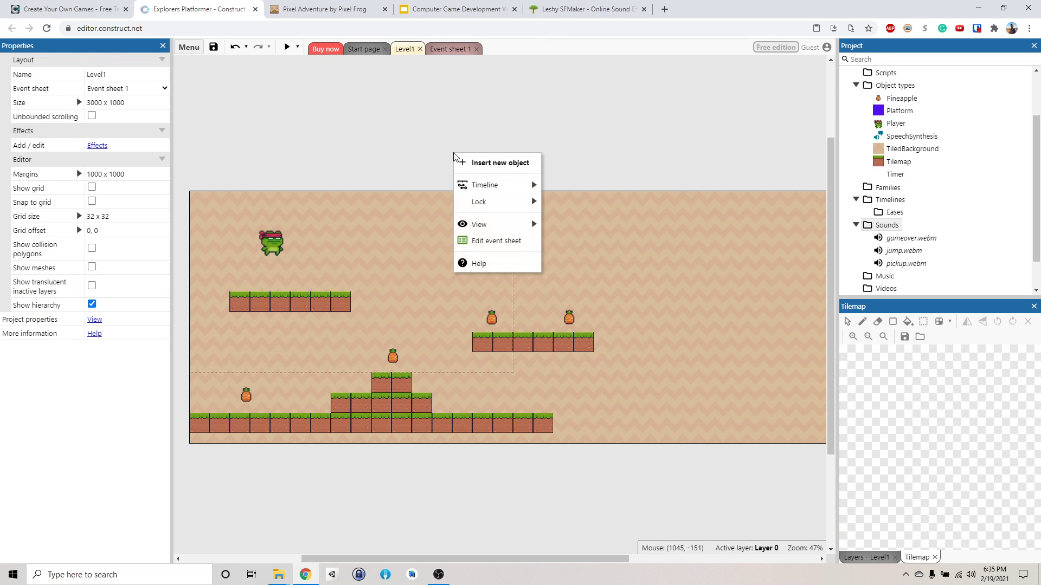
left_click(484, 167)
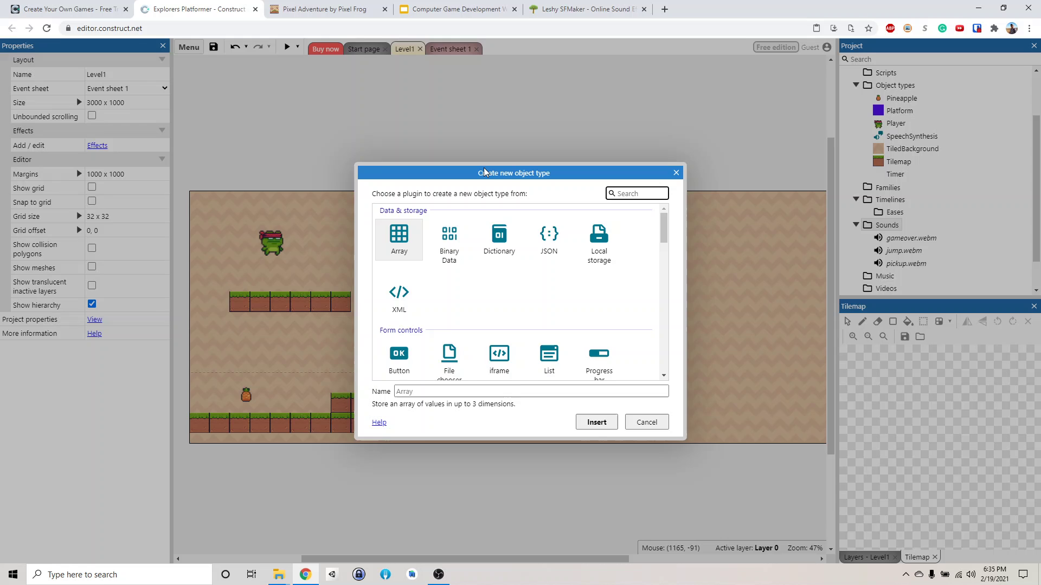
scroll(525, 286, "down", 3)
scroll(589, 263, "down", 3)
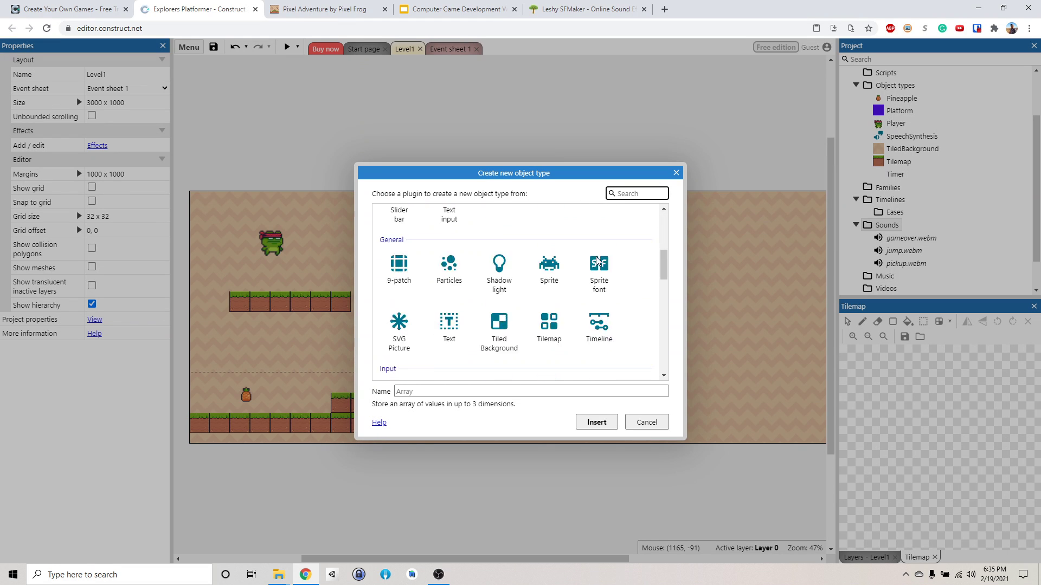
scroll(613, 260, "down", 2)
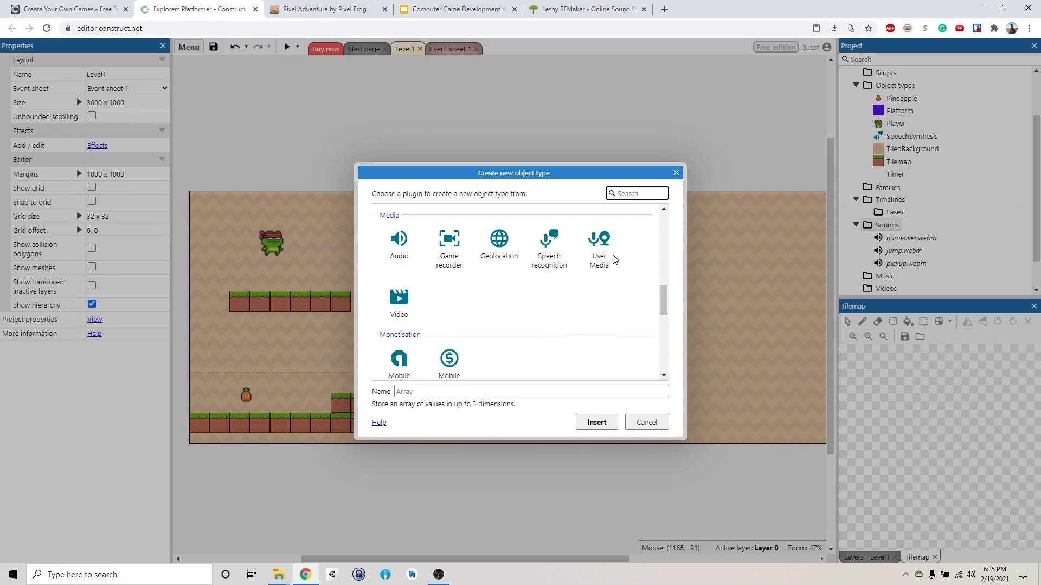
left_click(404, 243)
left_click(596, 422)
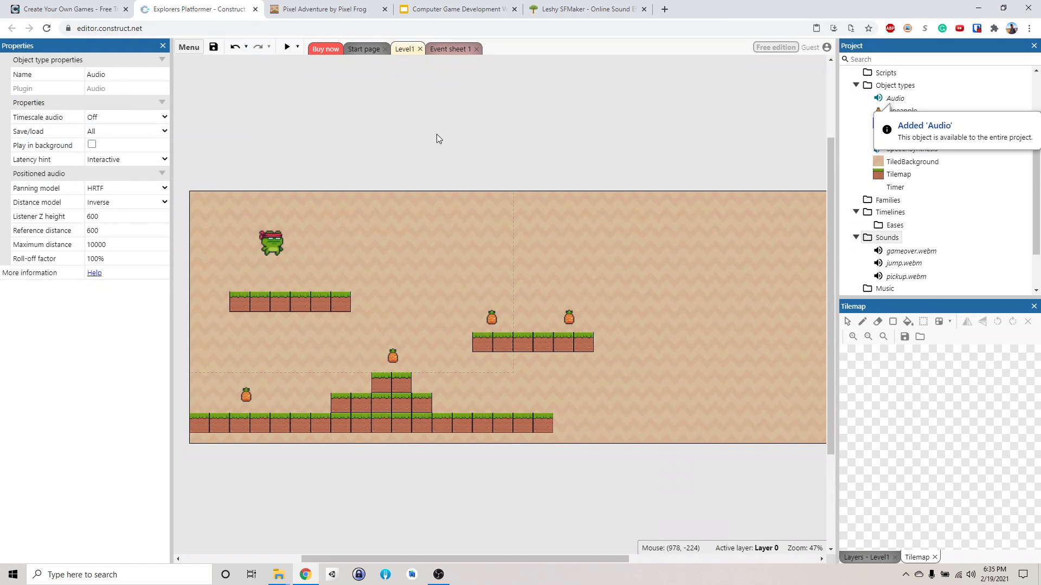
left_click(437, 138)
left_click(443, 49)
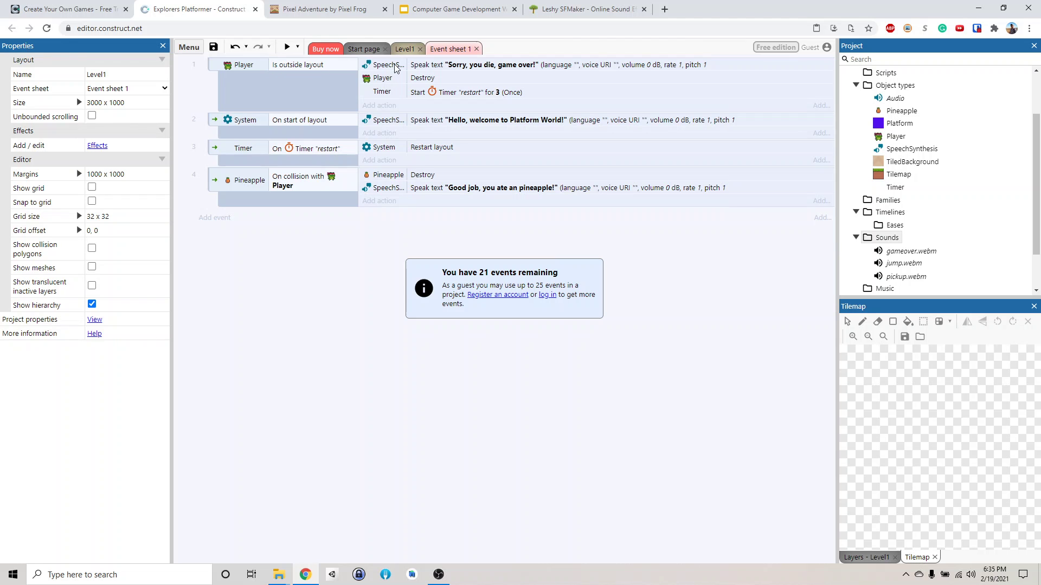
Add an Audio Play gameover action to the Player outside-layout event
left_click(390, 105)
left_click(461, 221)
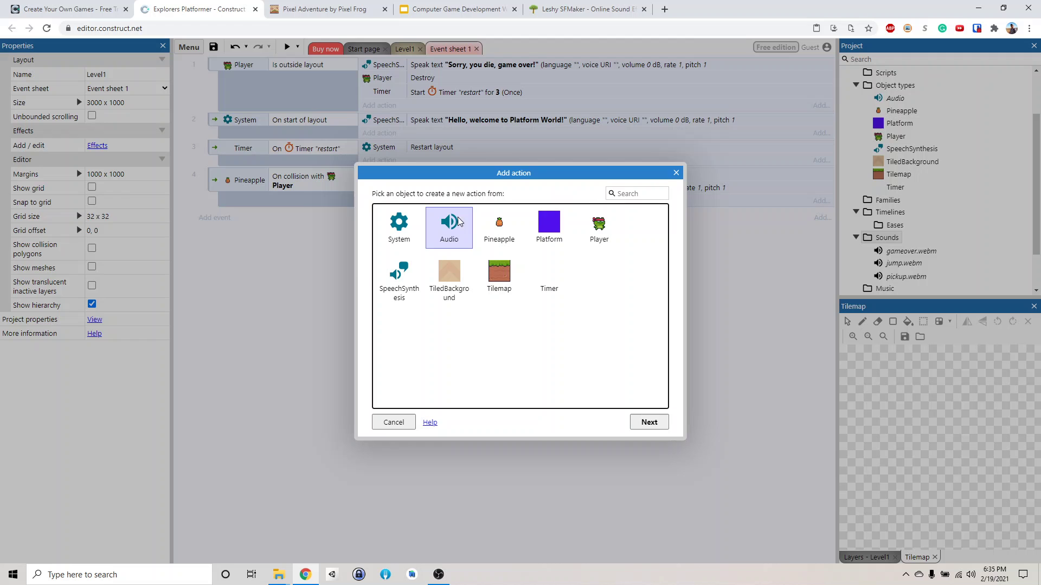
double_click(461, 237)
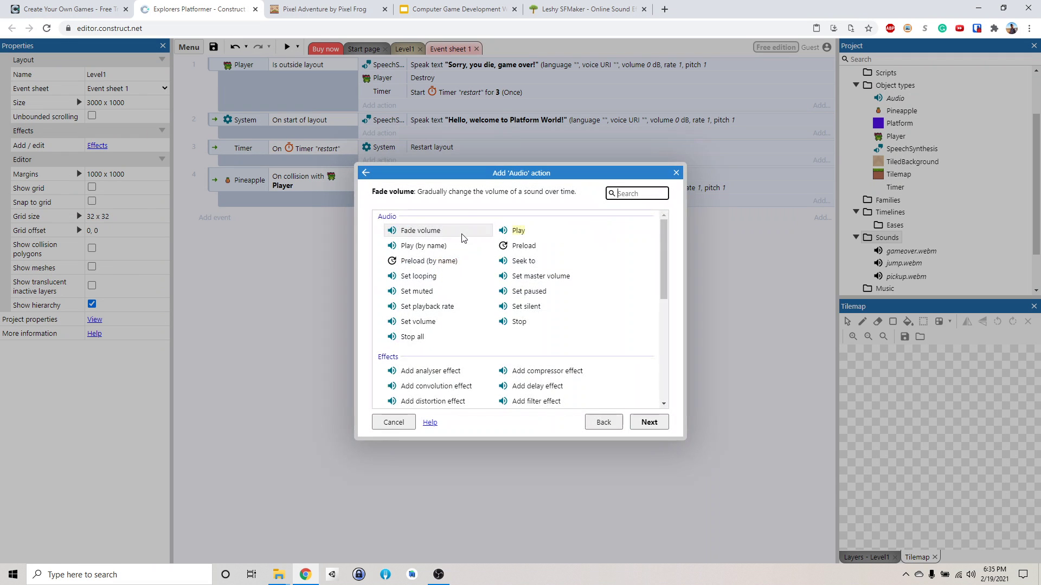
left_click(520, 232)
double_click(520, 236)
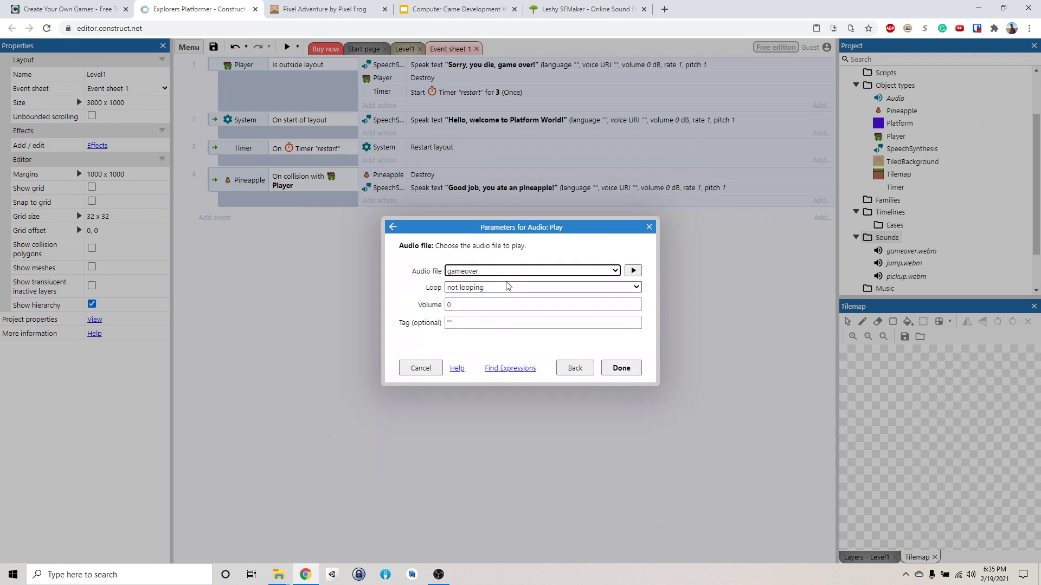
left_click(632, 271)
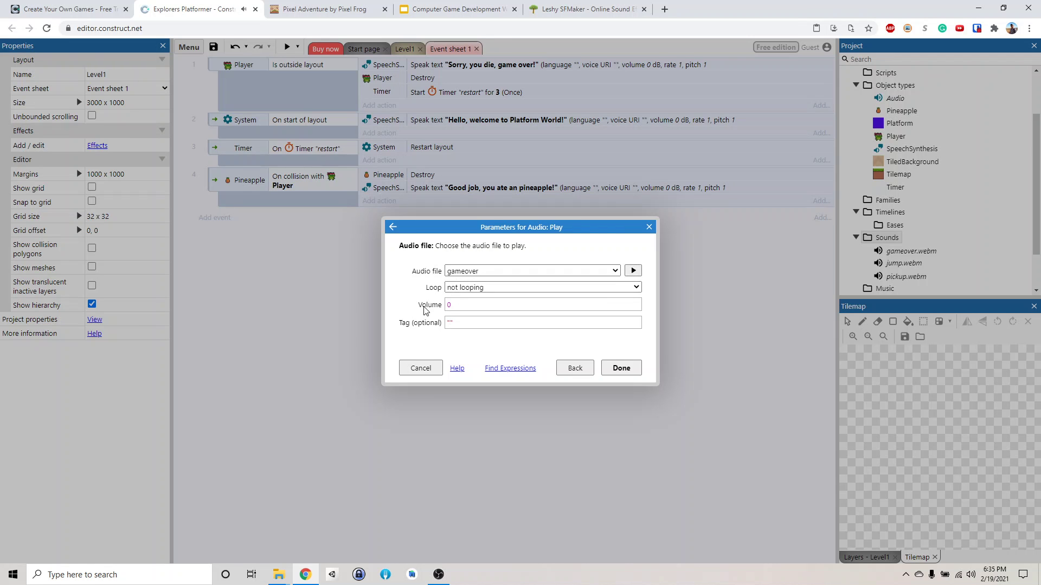
left_click(623, 369)
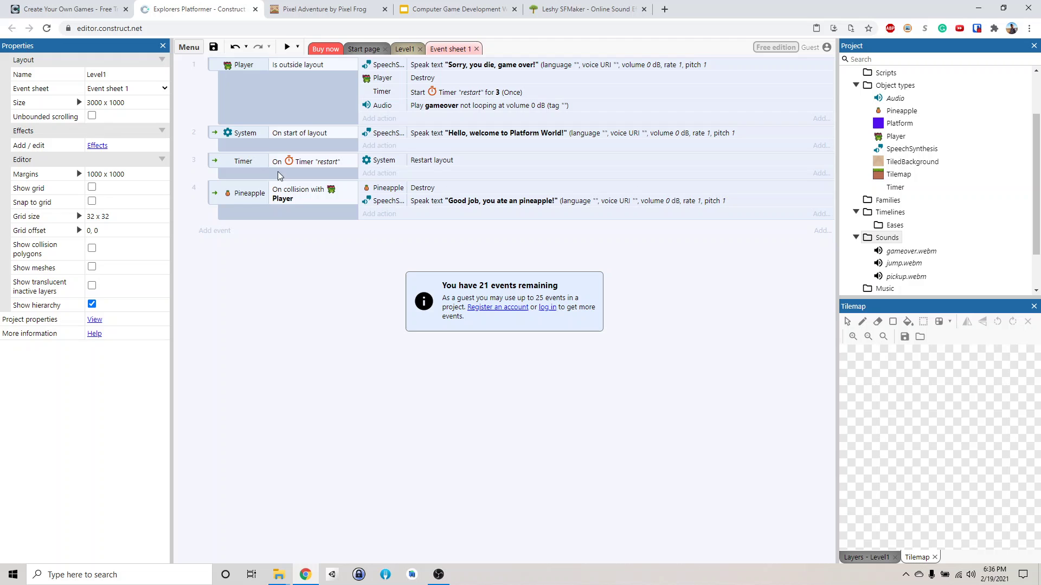
Add an Audio Play pickup action to the pineapple collision event
left_click(382, 213)
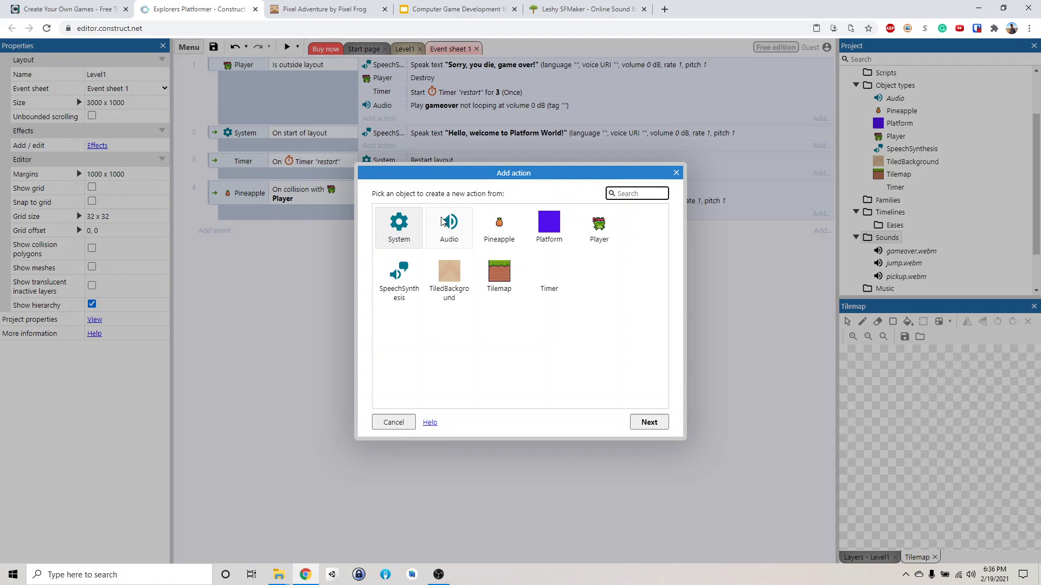
left_click(443, 221)
double_click(451, 226)
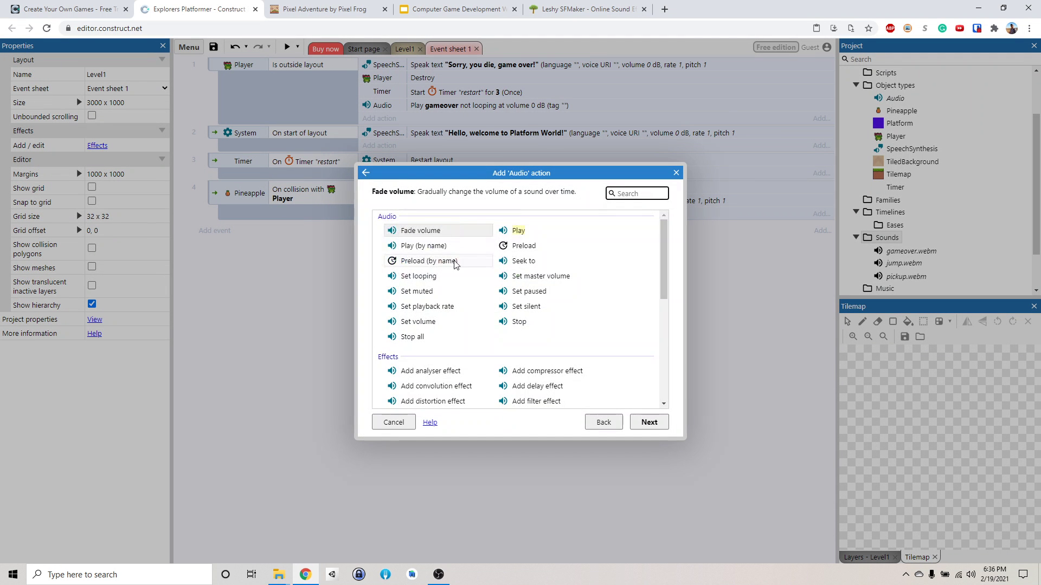
double_click(518, 234)
left_click(494, 271)
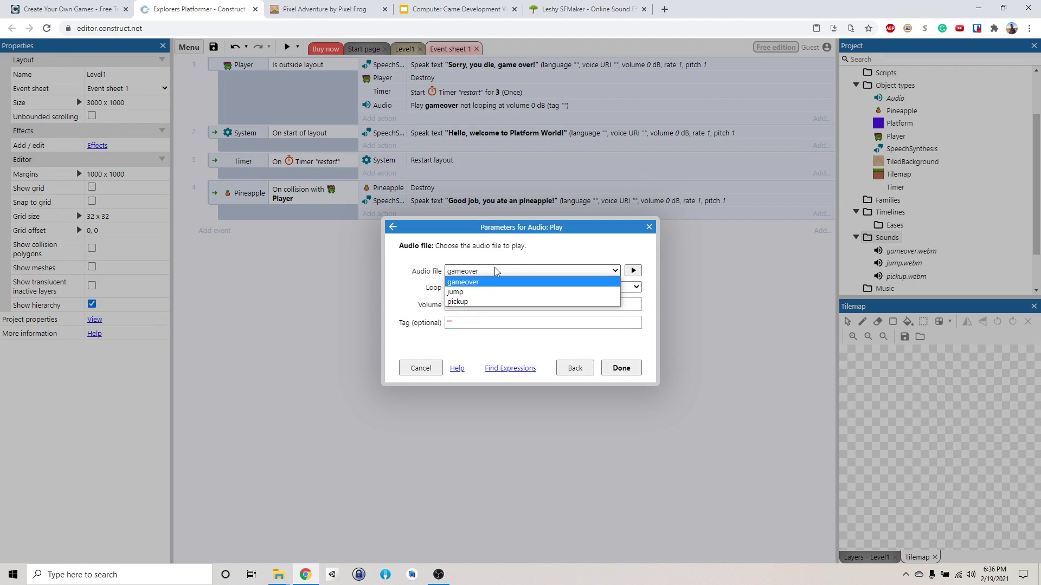
left_click(480, 298)
left_click(633, 272)
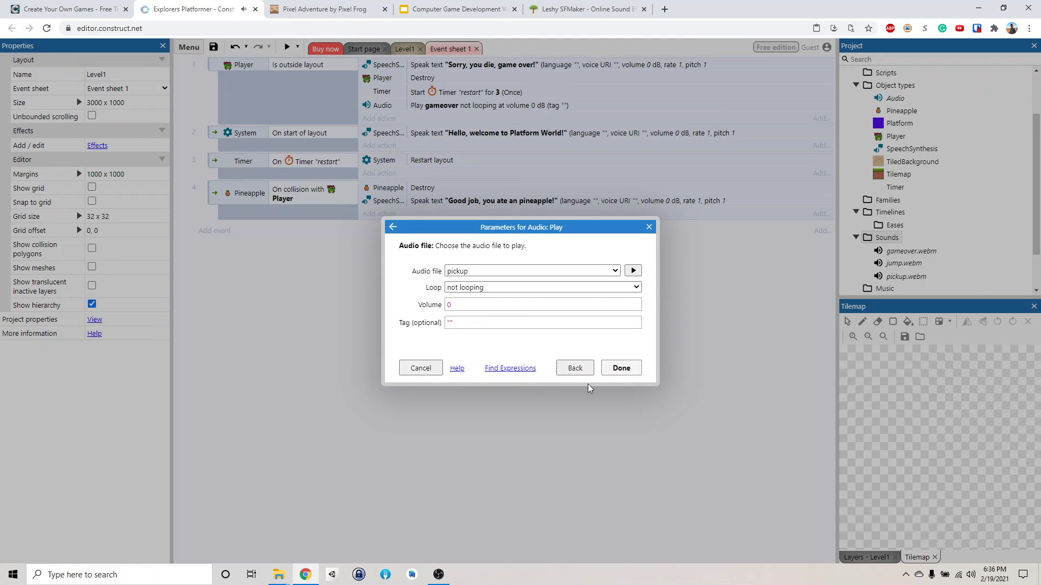
left_click(614, 369)
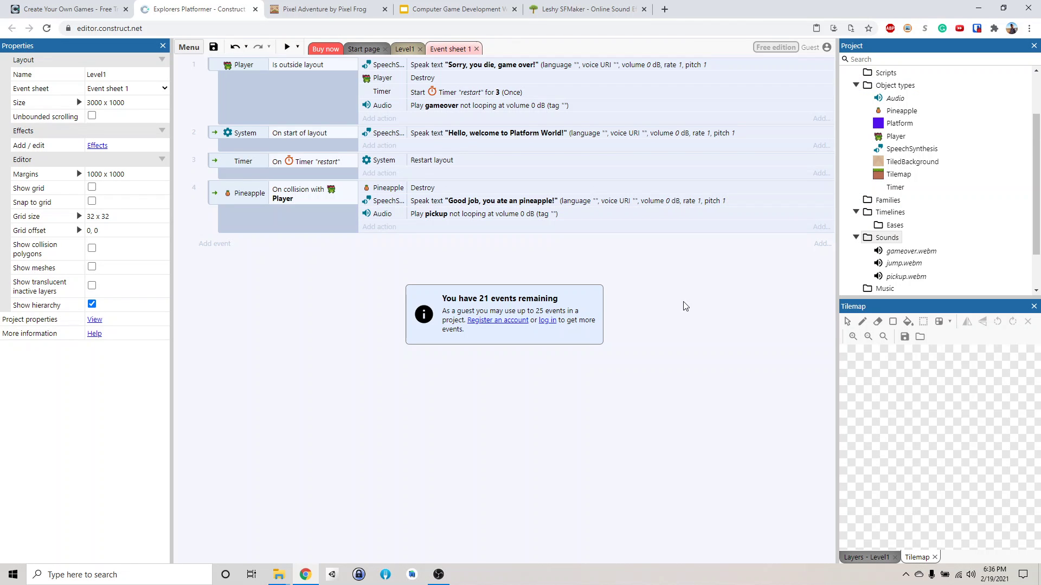
Add a new event with the Player Platform 'Is jumping' condition
left_click(220, 243)
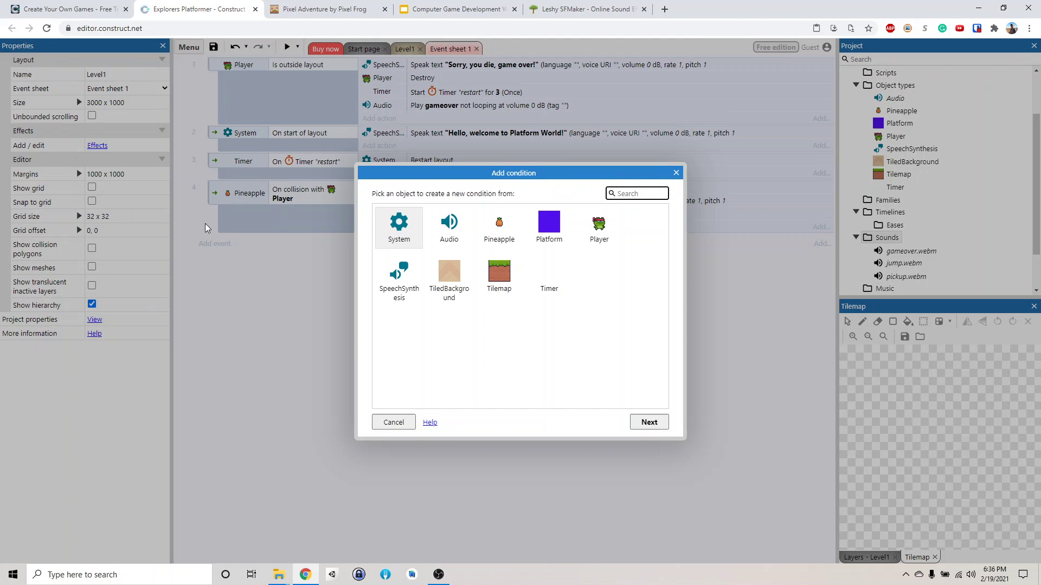
double_click(596, 225)
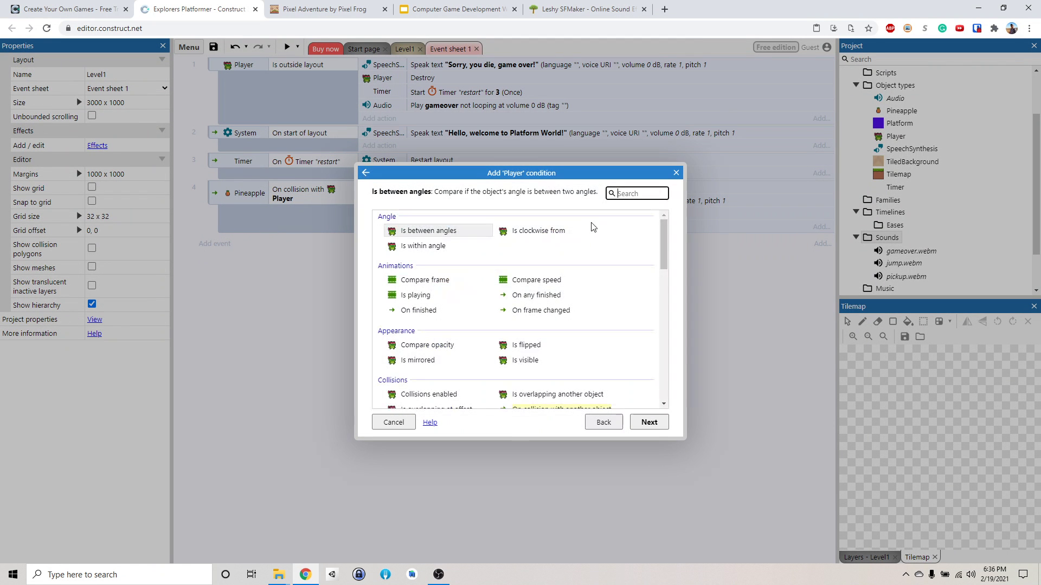
scroll(617, 262, "down", 3)
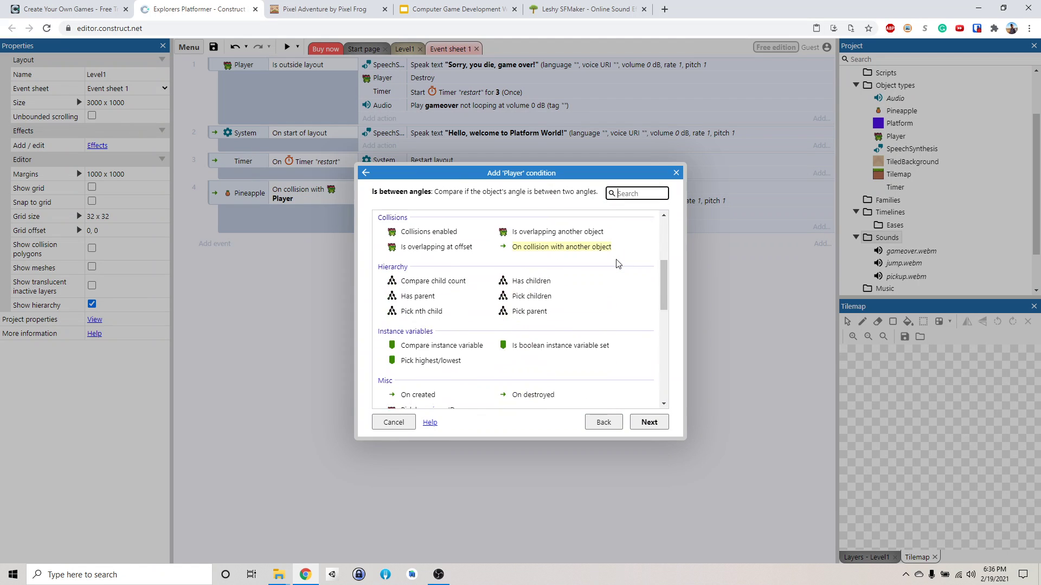
scroll(618, 264, "down", 3)
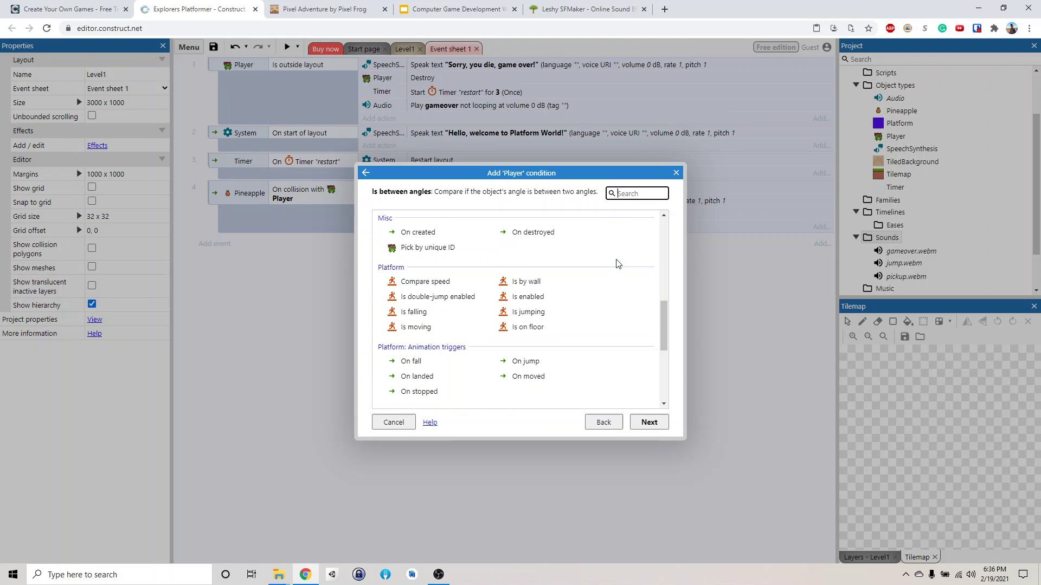
double_click(542, 314)
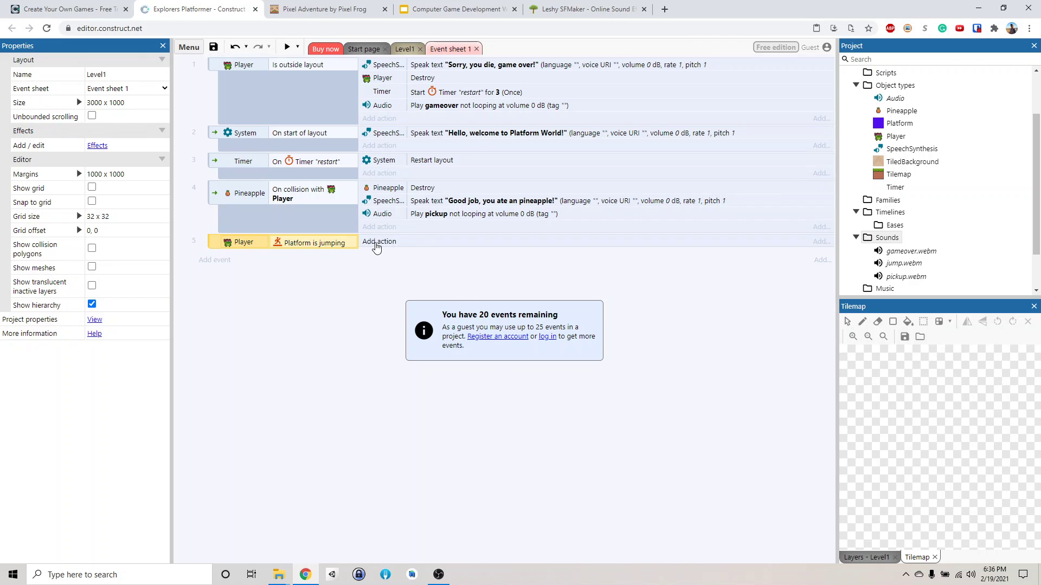
Give the jumping event an Audio Play action using the jump sound
left_click(379, 242)
double_click(454, 232)
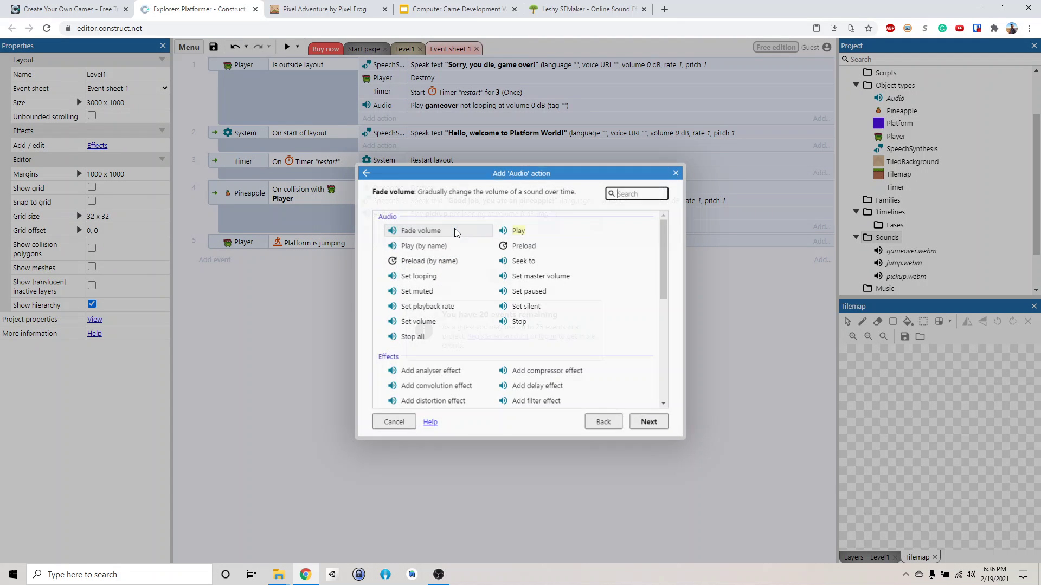
double_click(528, 238)
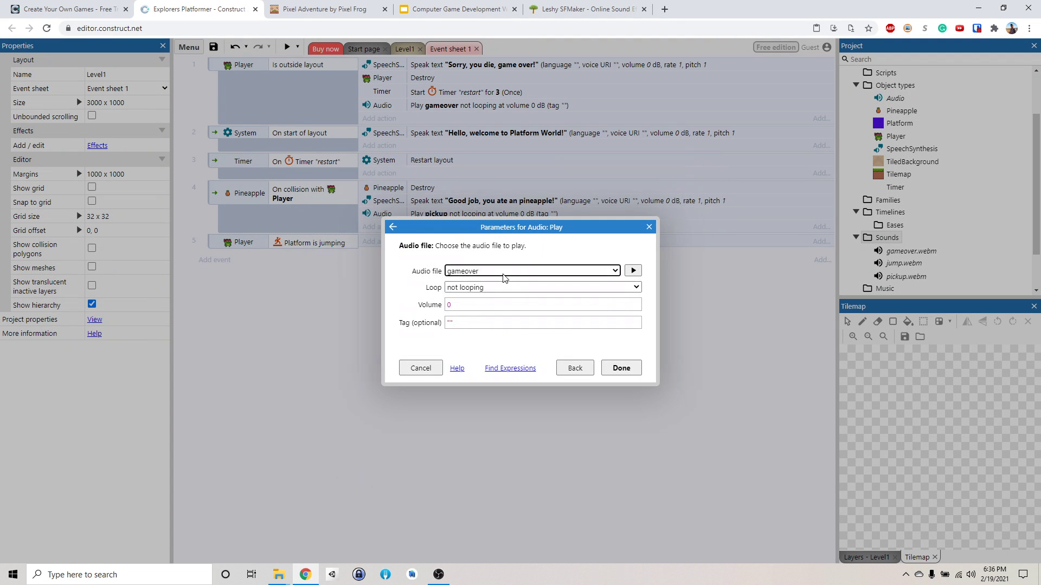
left_click(503, 274)
left_click(484, 293)
left_click(632, 272)
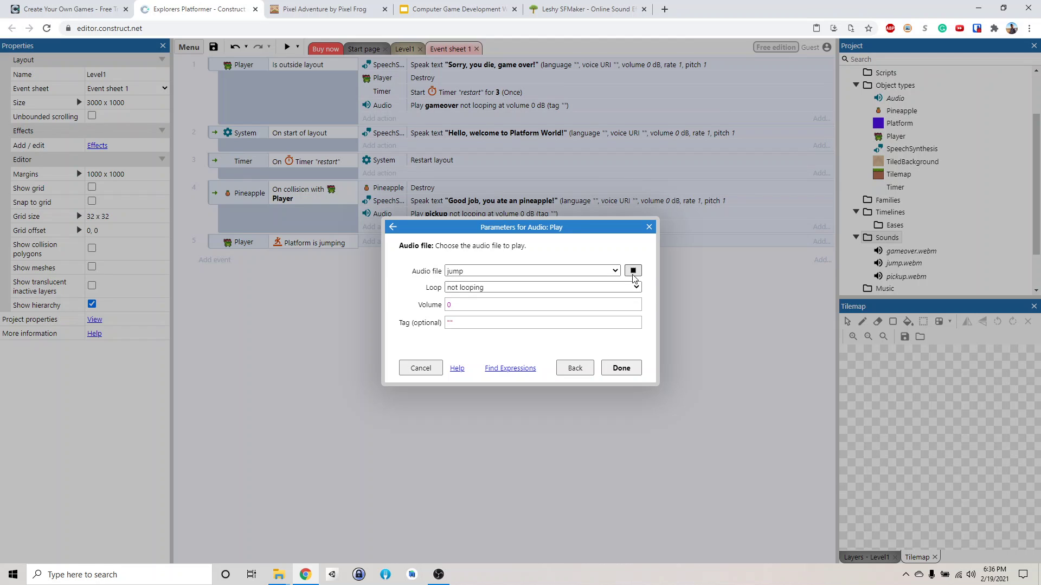
left_click(621, 368)
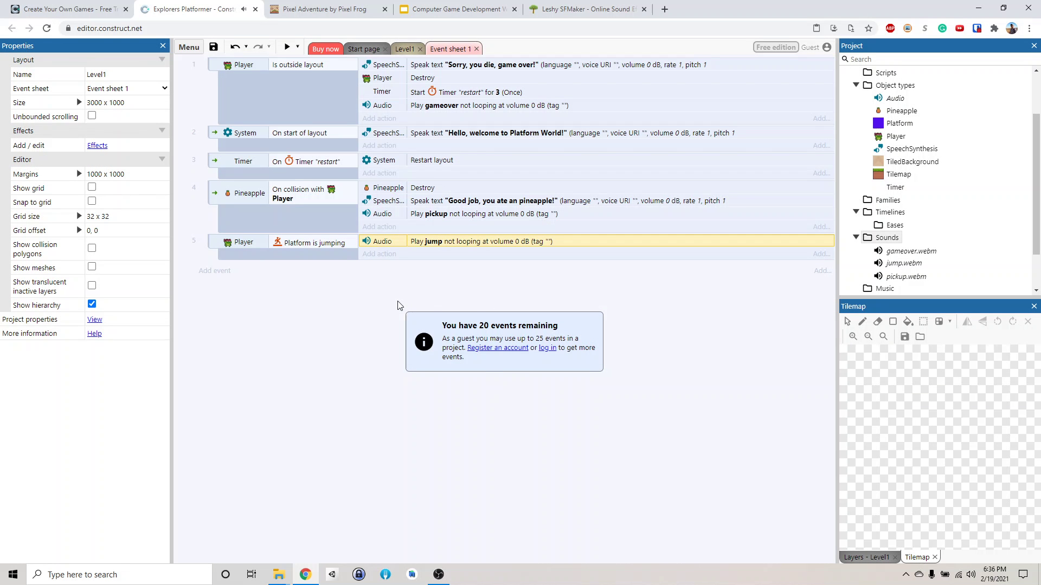
Preview the game and run and jump the frog across the platforms, collecting pineapples
left_click(287, 47)
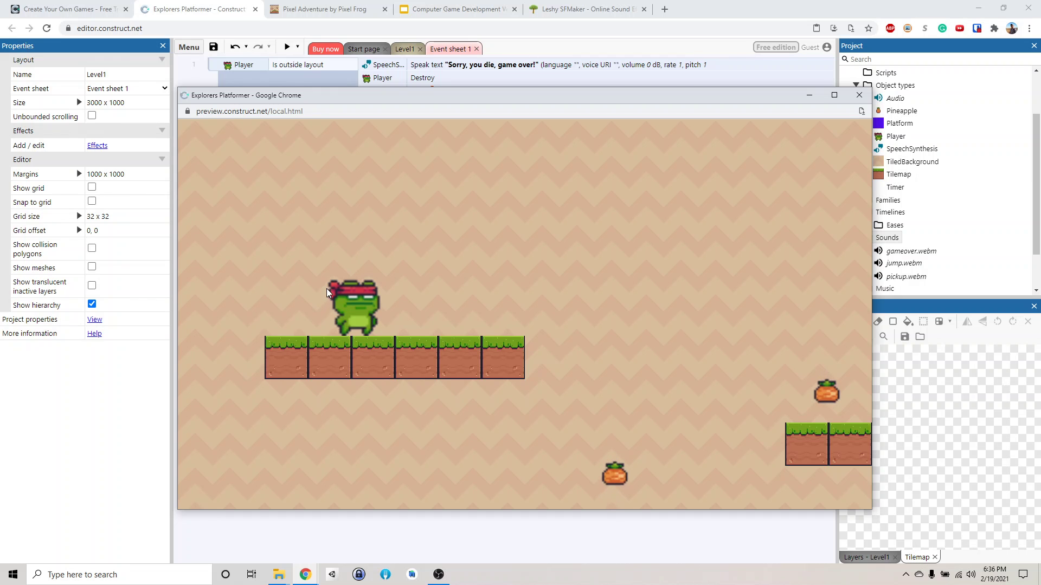
key("Right")
key("Left")
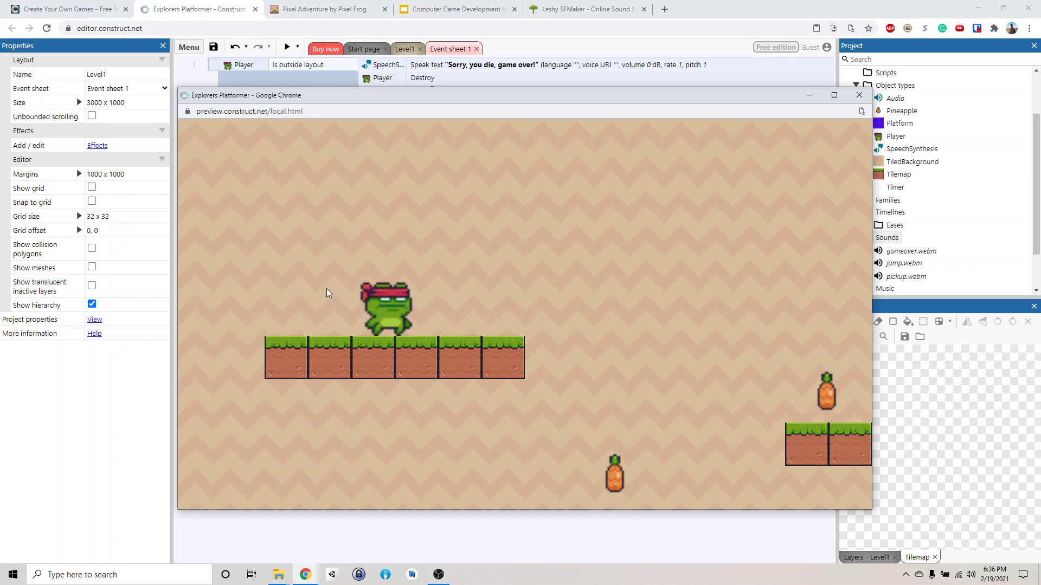
key("Right")
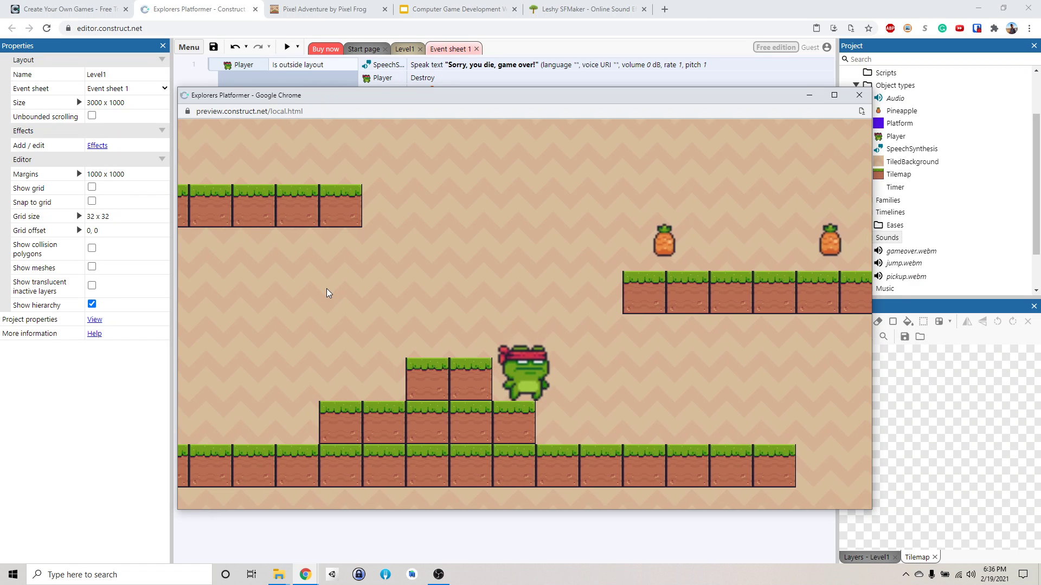
key("Up")
key("Left")
key("Up")
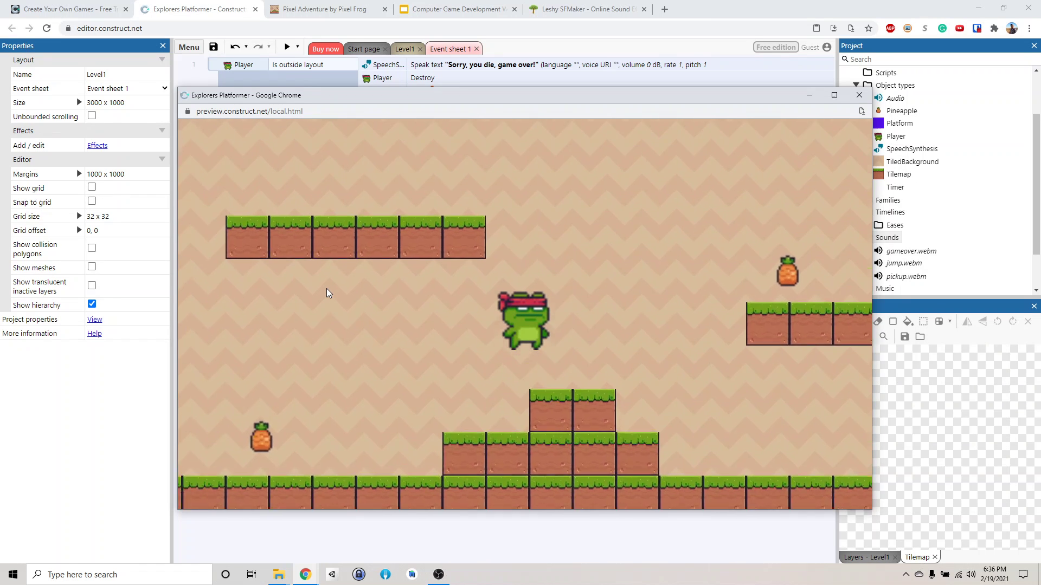
key("Right")
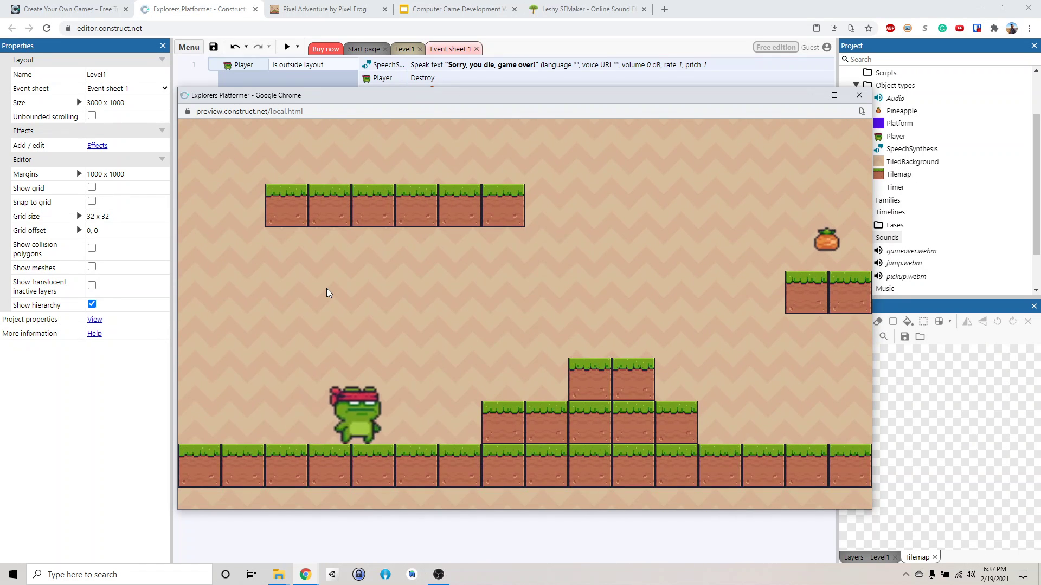
key("Up")
key("Right")
key("Up")
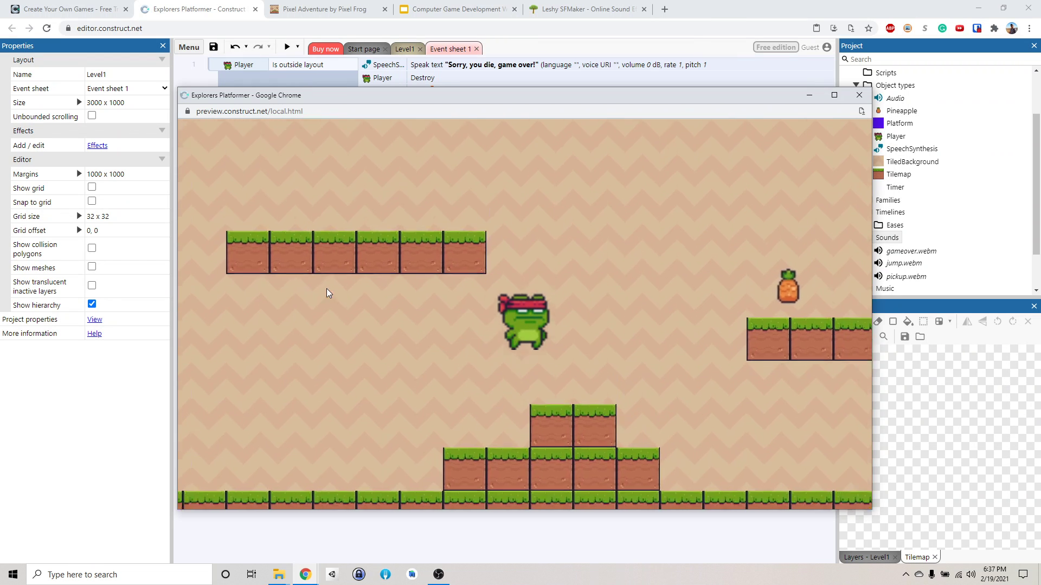
key("Right")
key("Up")
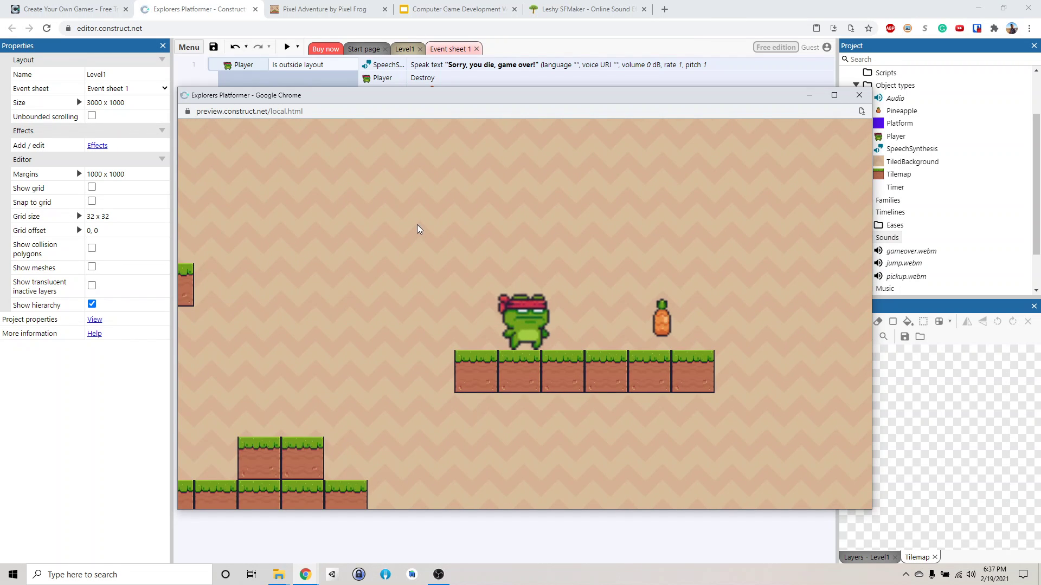
key("Right")
key("Up")
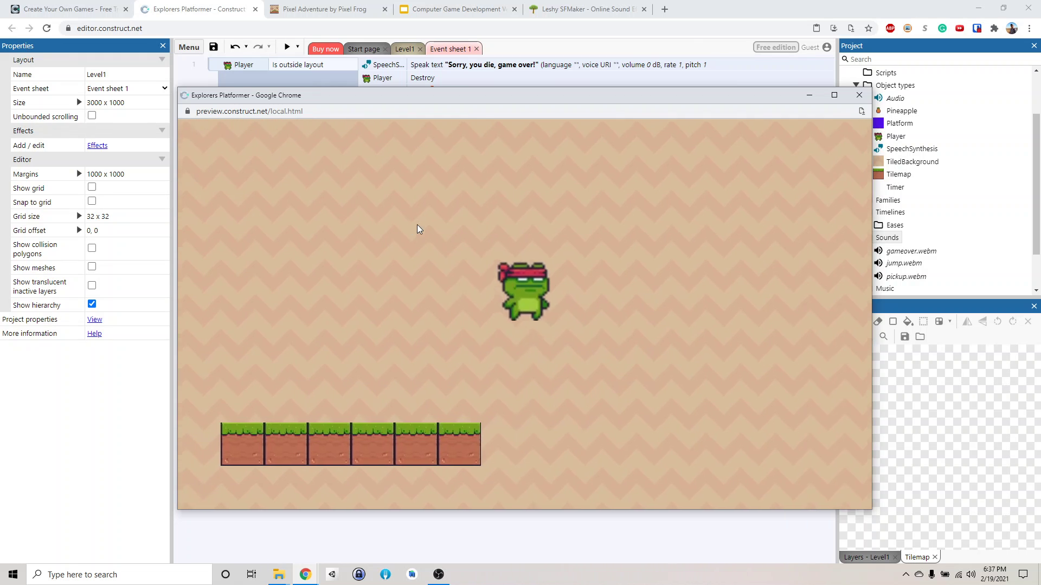
key("Right")
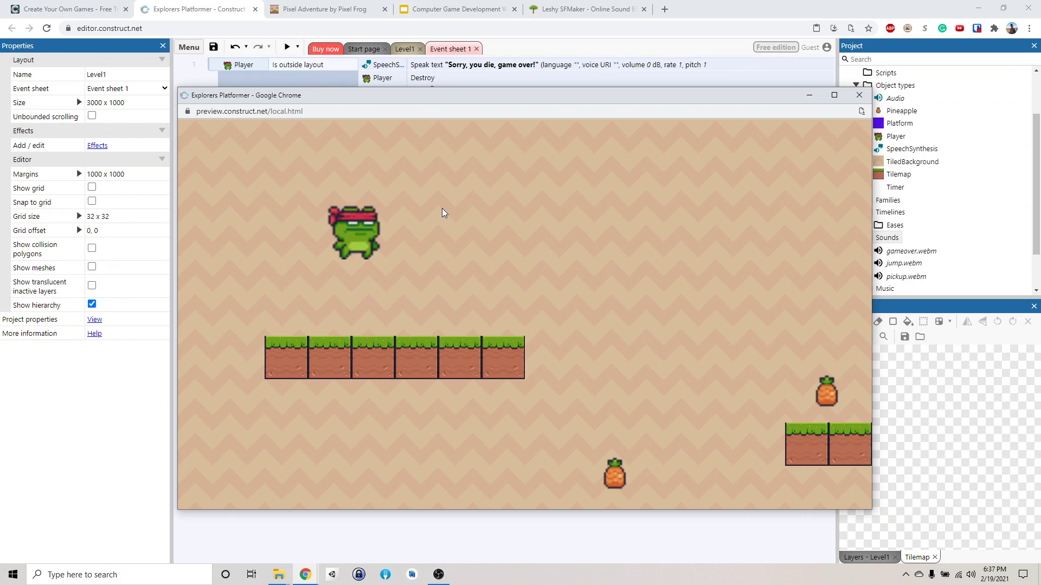
Close the preview and review the jump sound action, leaving it unchanged
left_click(857, 96)
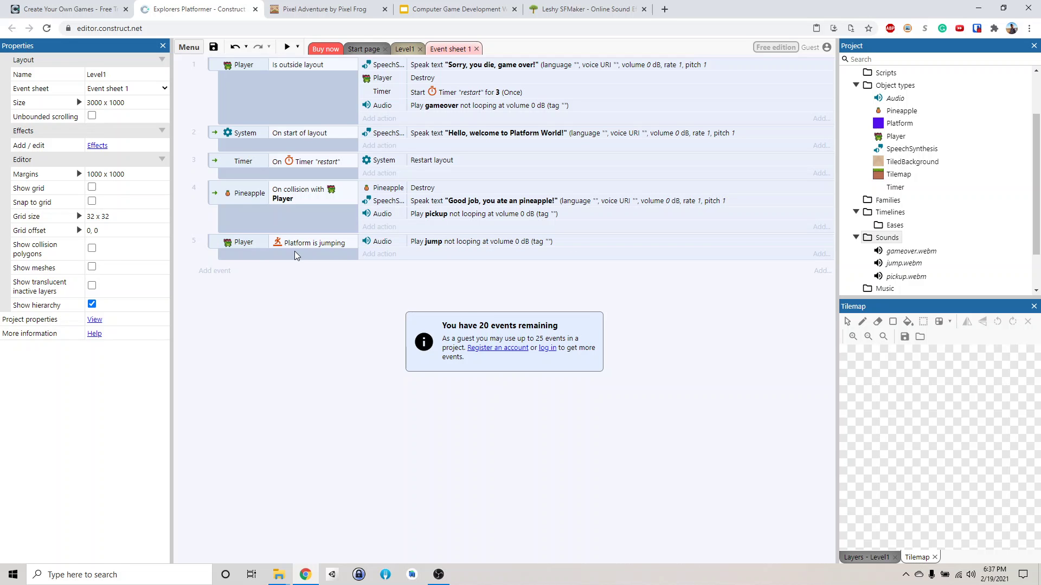
double_click(583, 242)
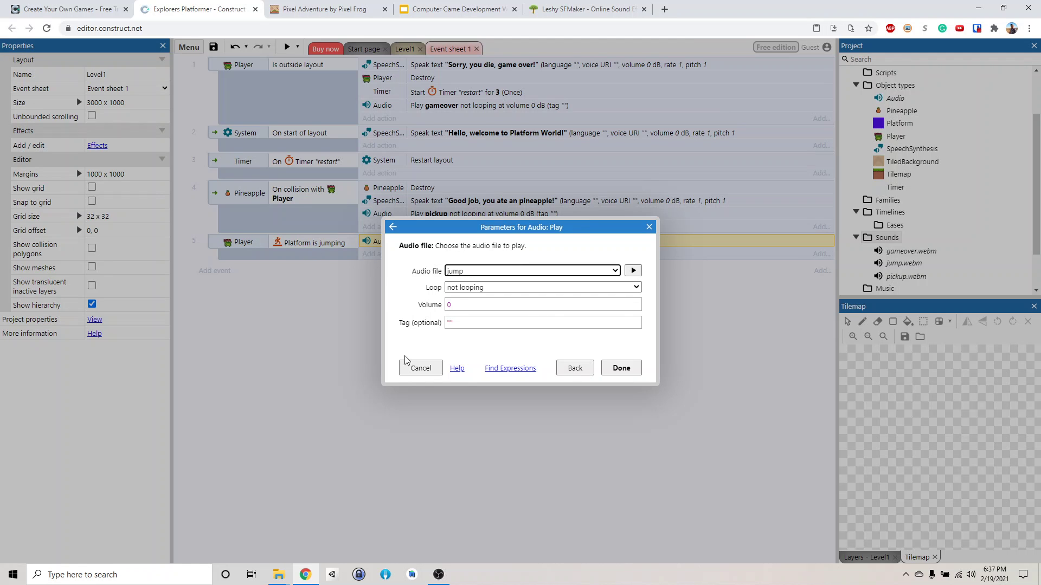
left_click(421, 369)
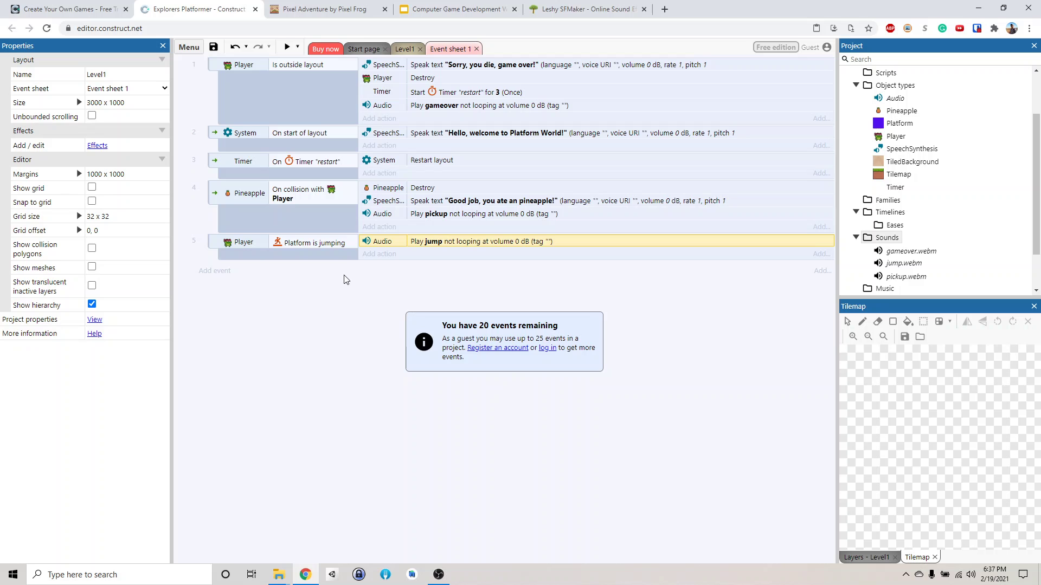
Bring up event 5's context menu with its Add options for a sub-event
left_click(265, 259)
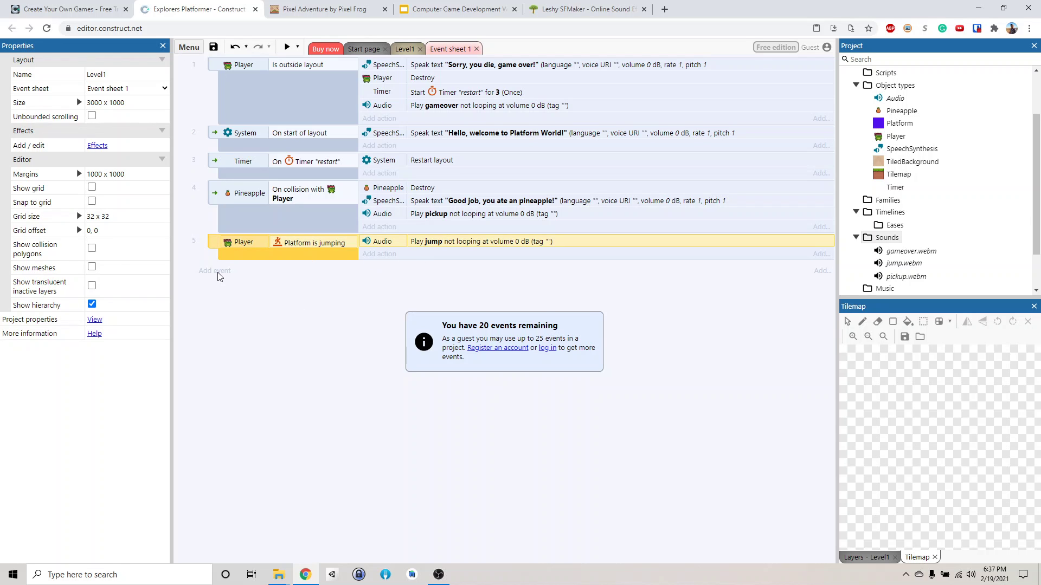
right_click(256, 256)
left_click(305, 244)
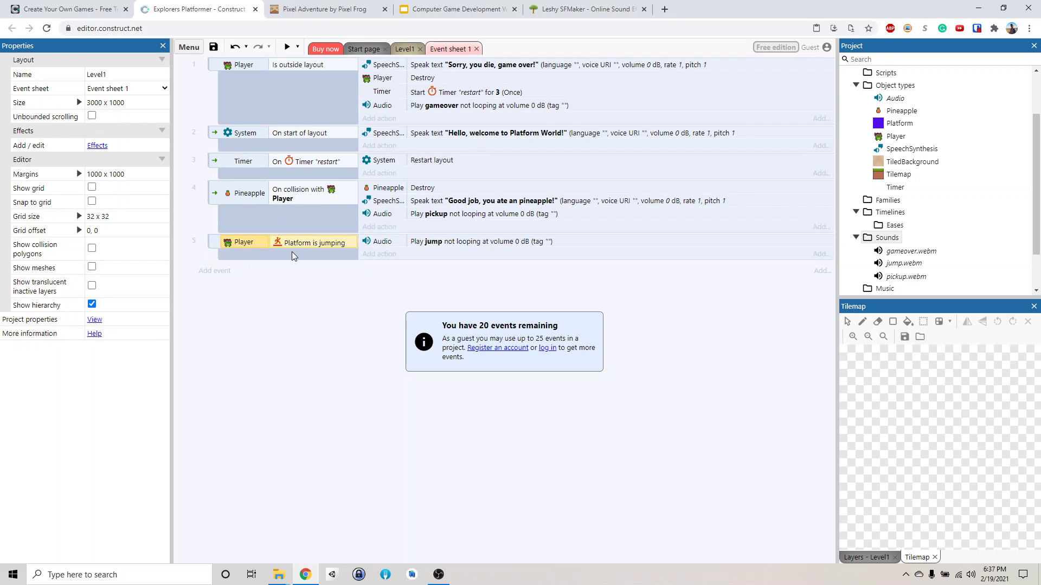
right_click(292, 254)
mouse_move(326, 262)
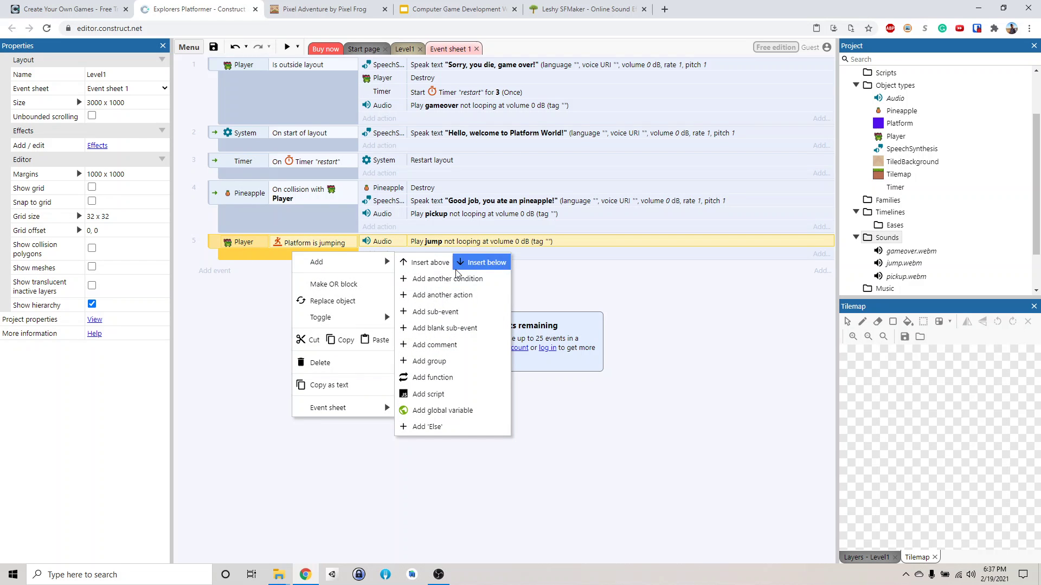
Add a sub-event under the Platform is jumping event with the Audio 'Is any playing' condition
left_click(476, 312)
double_click(449, 222)
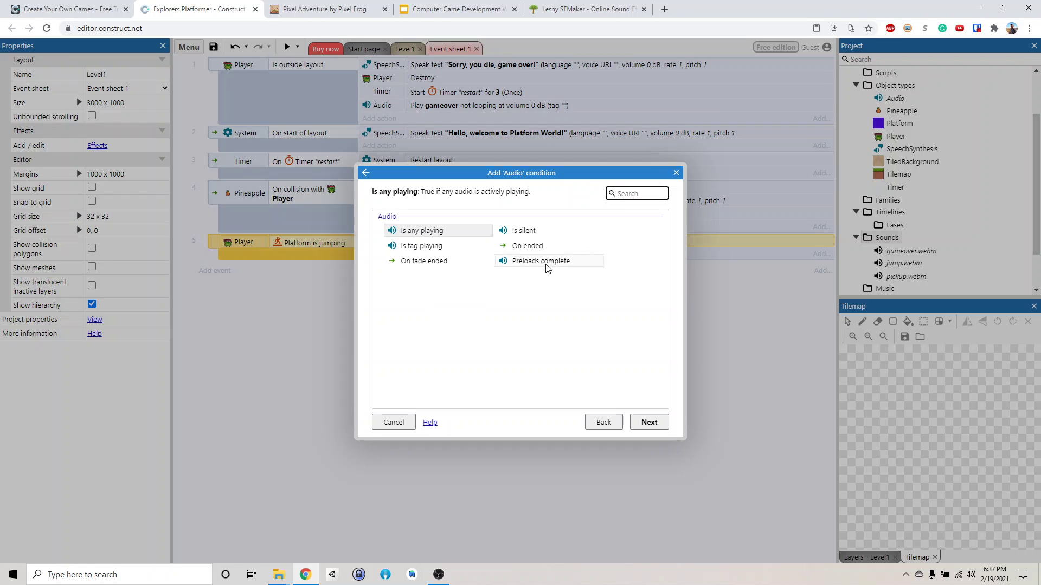
left_click(443, 233)
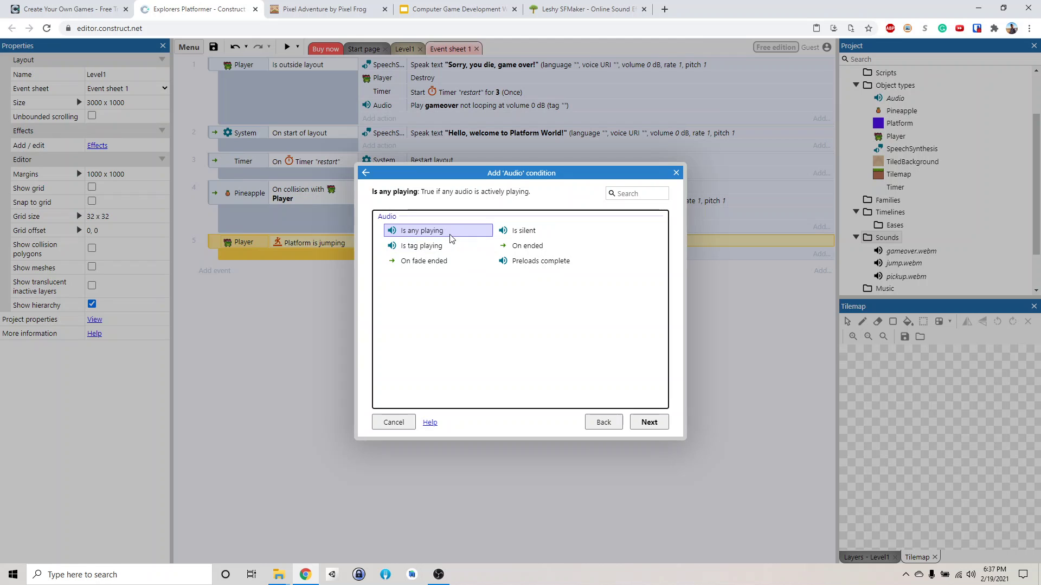
double_click(449, 233)
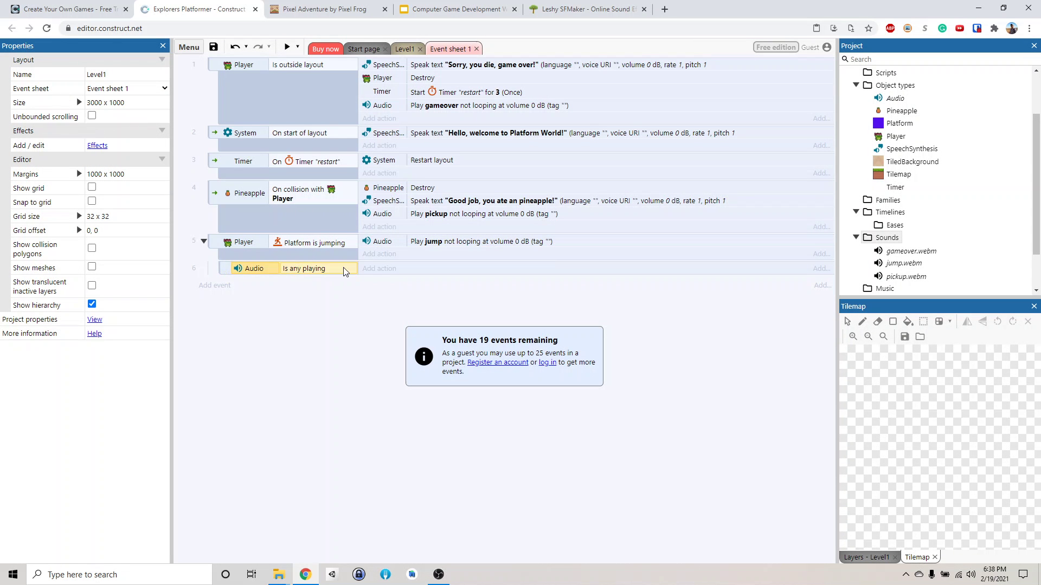
Invert the 'Is any playing' condition so it reads not Is any playing
left_click(381, 268)
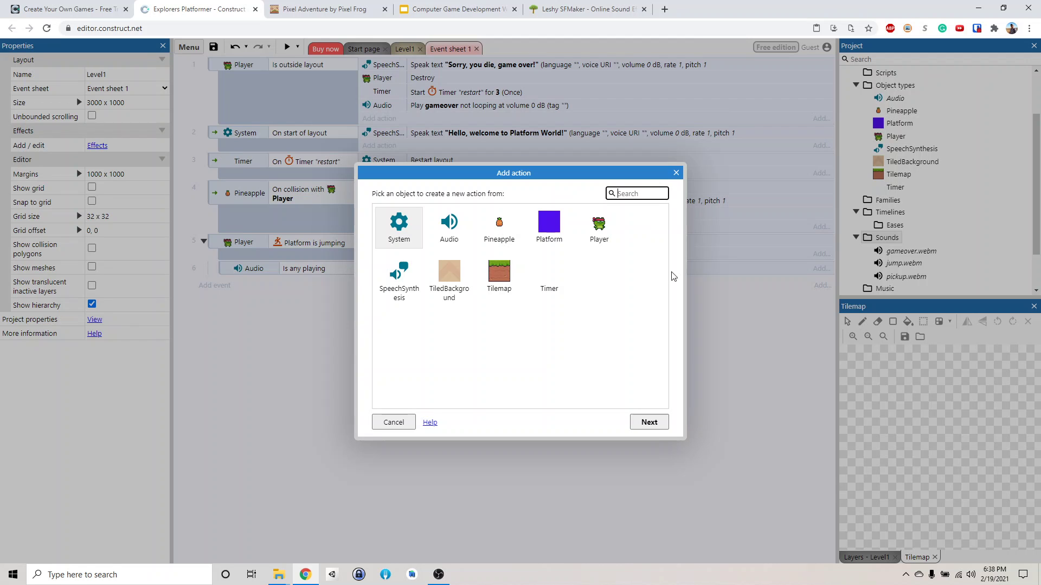
left_click(676, 173)
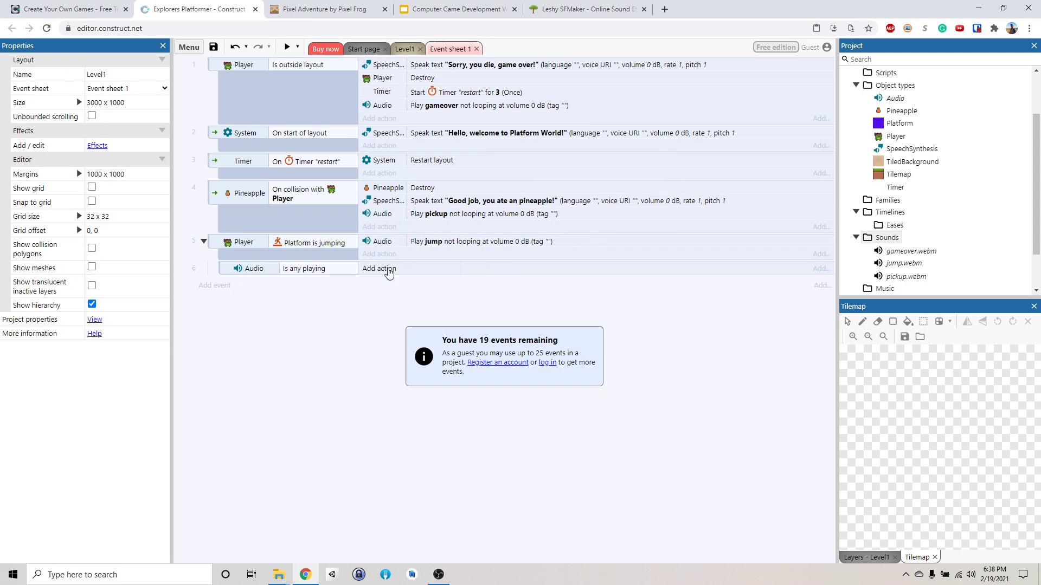
right_click(318, 274)
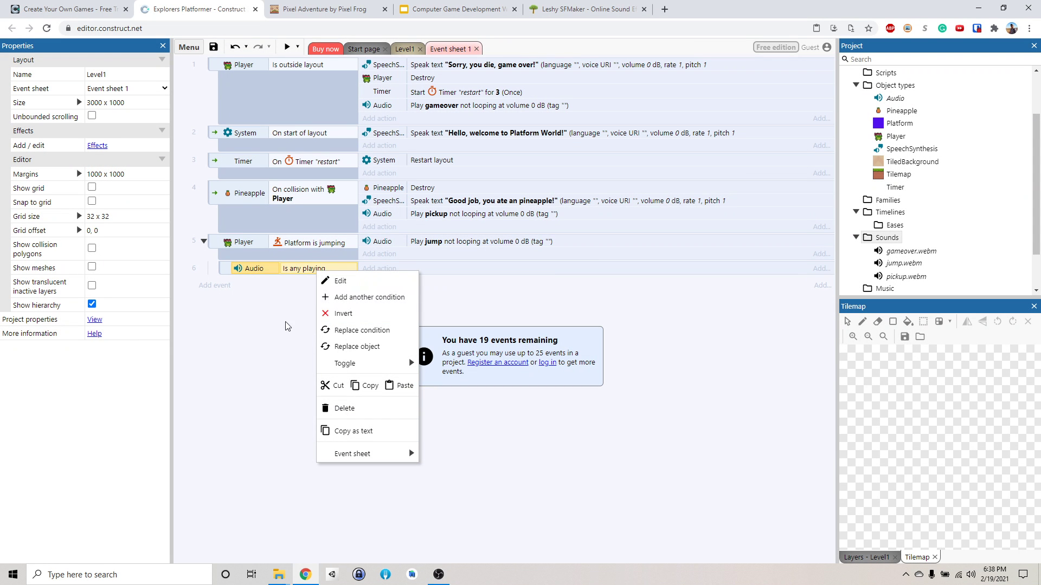
left_click(341, 314)
Move the Play jump action into sub-event 6 and start a game preview
right_click(290, 271)
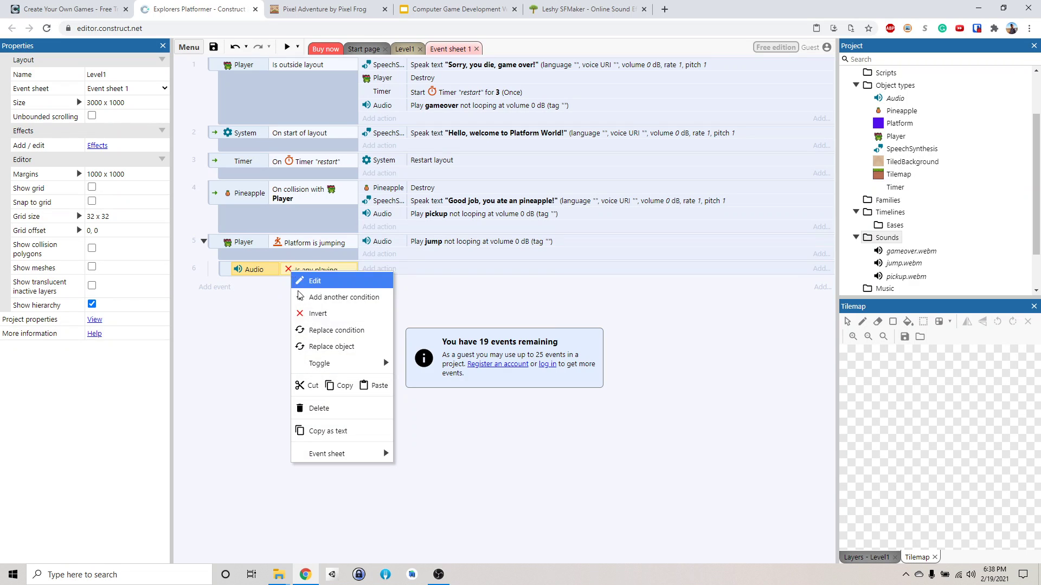
left_click(266, 320)
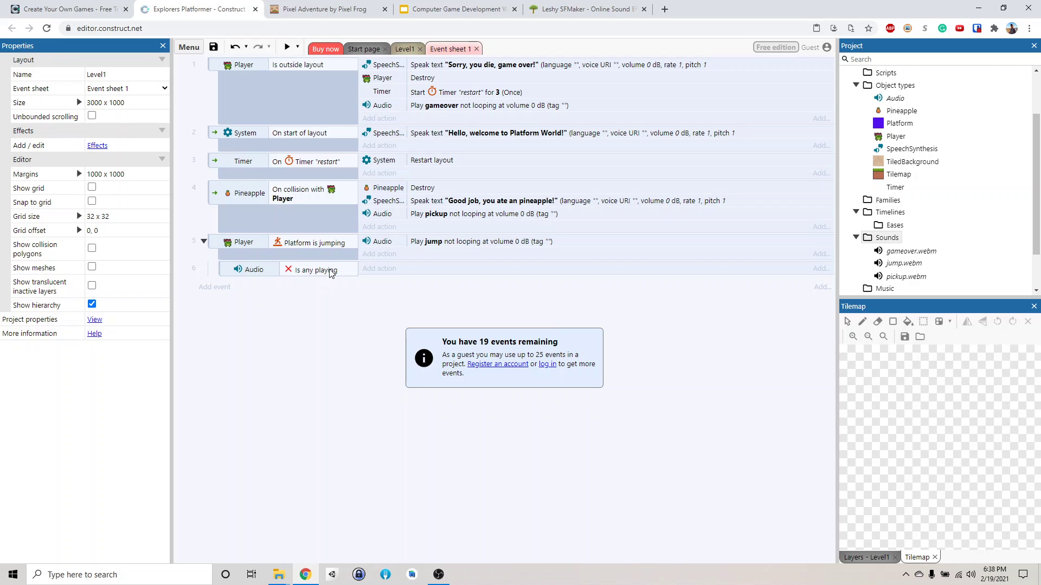
mouse_move(434, 244)
left_mouse_down()
mouse_move(384, 272)
mouse_move(421, 256)
left_mouse_up()
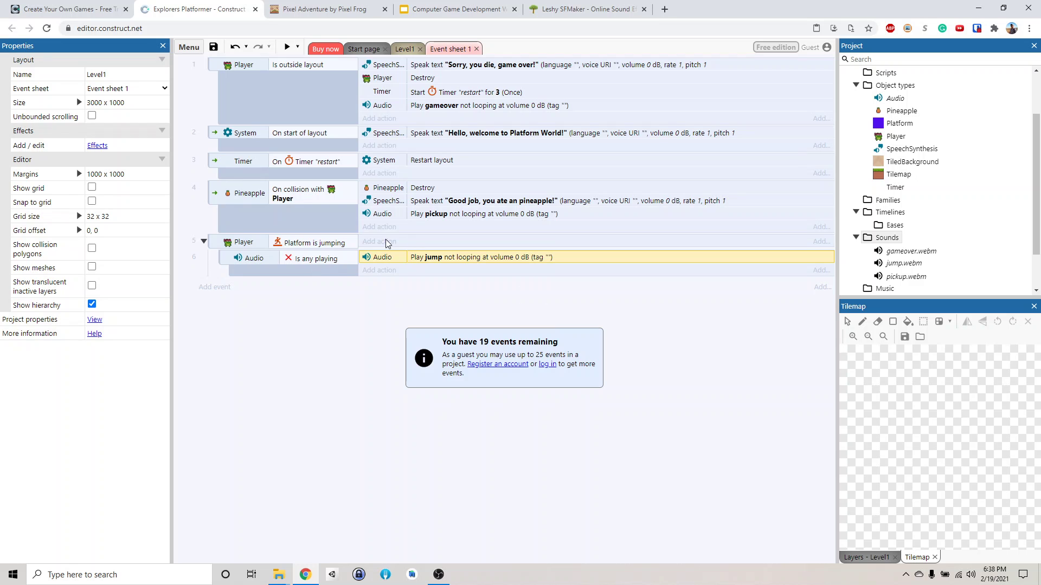
left_click(287, 47)
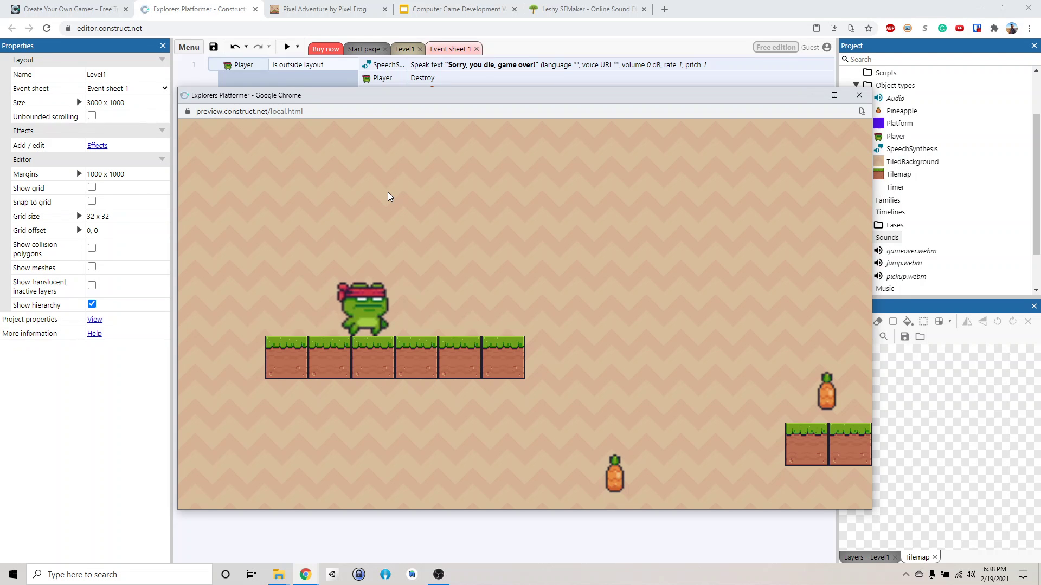
Run the frog left and right with repeated jumps across the platforms, stairs and stepped pillar
key("Right")
key("Up")
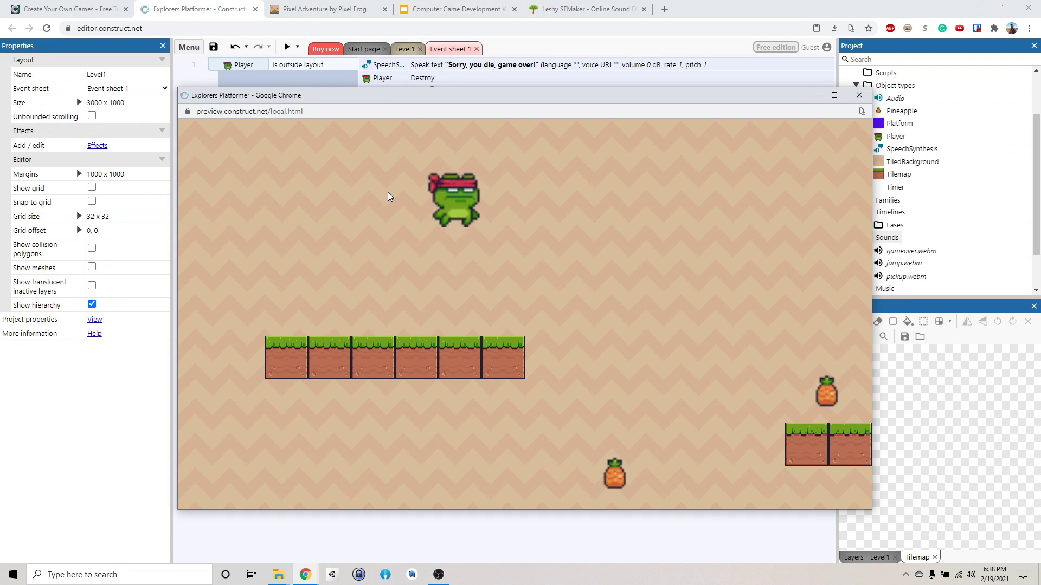
key("Up")
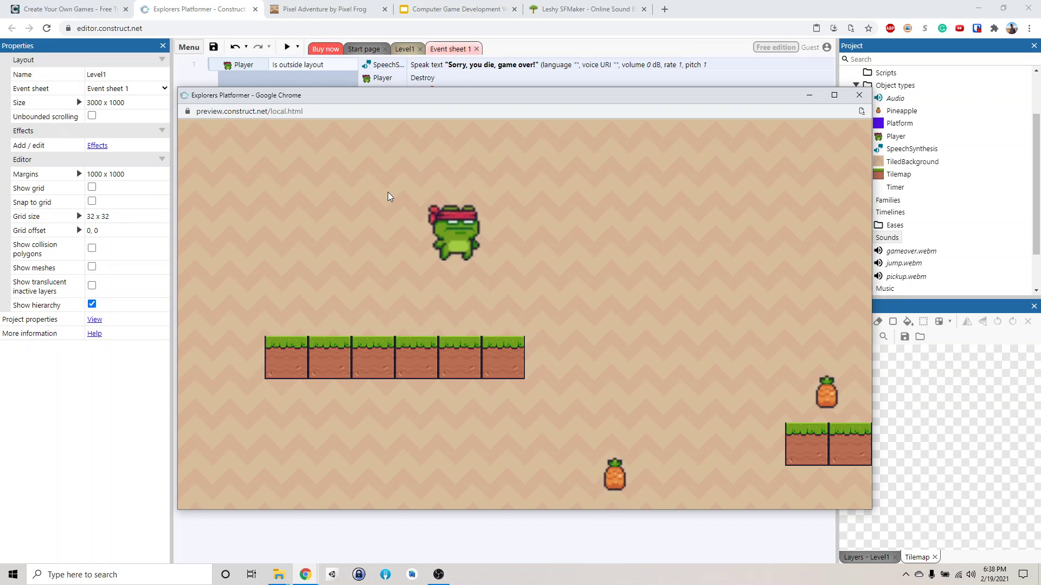
key("Up")
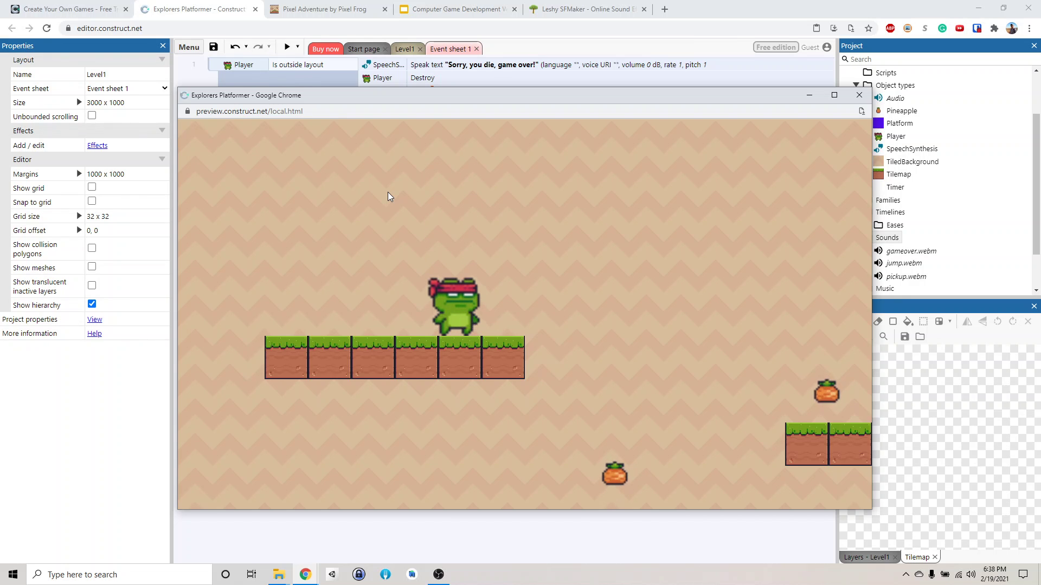
key("Right")
key("Up")
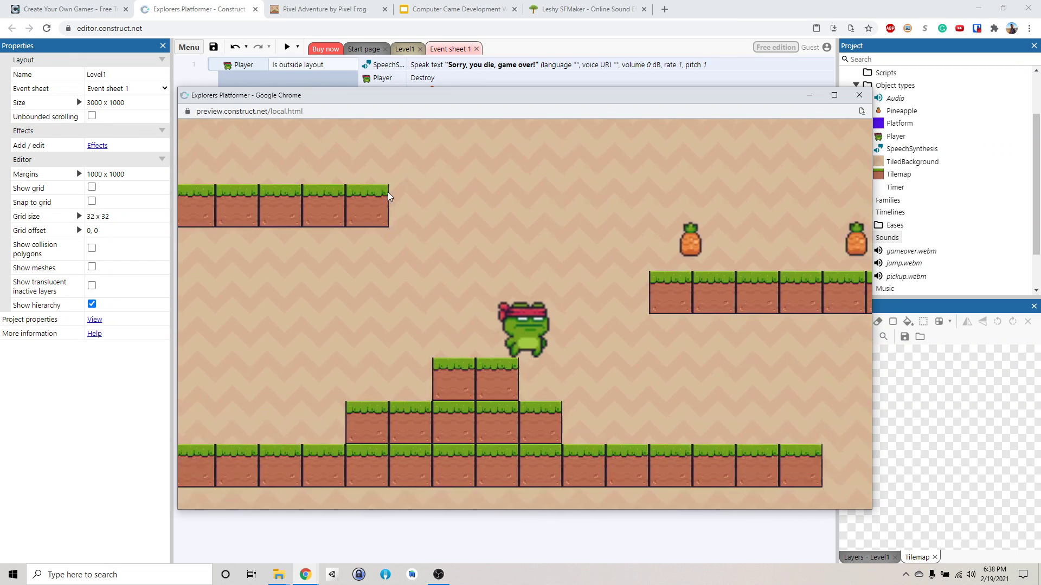
key("Left")
key("Up")
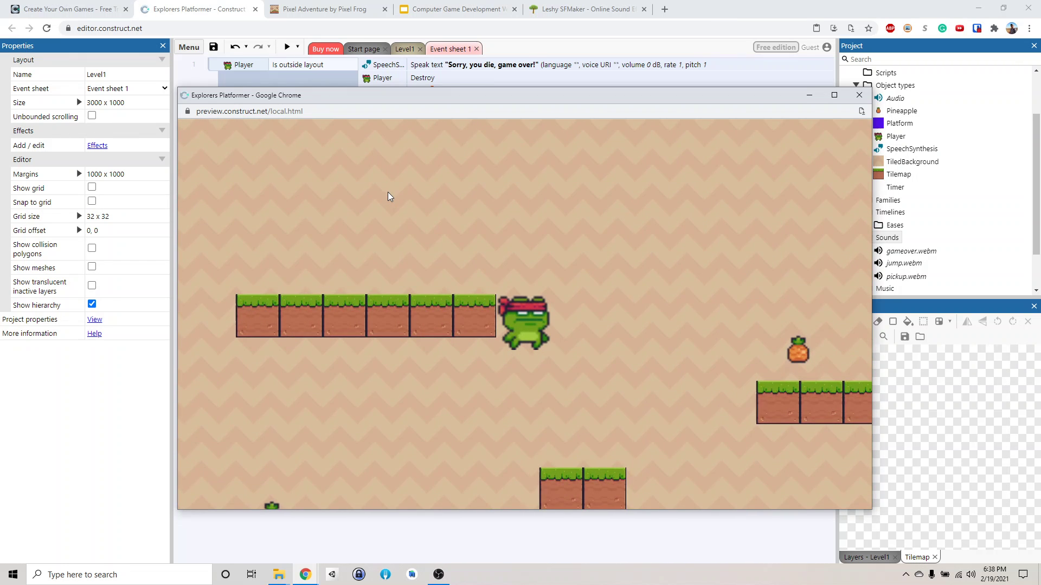
key("Left")
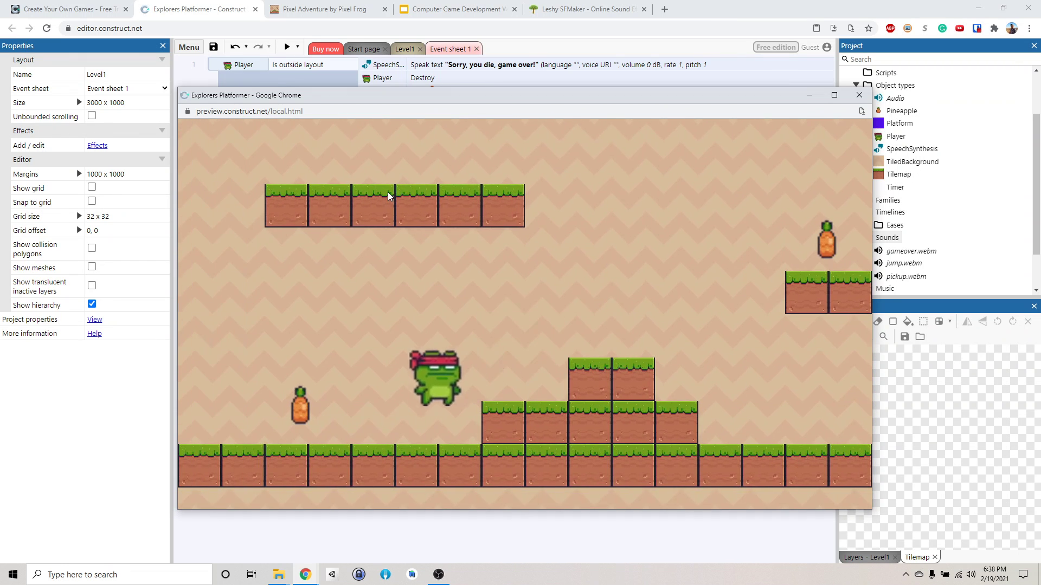
key("Right")
key("Up")
key("Right")
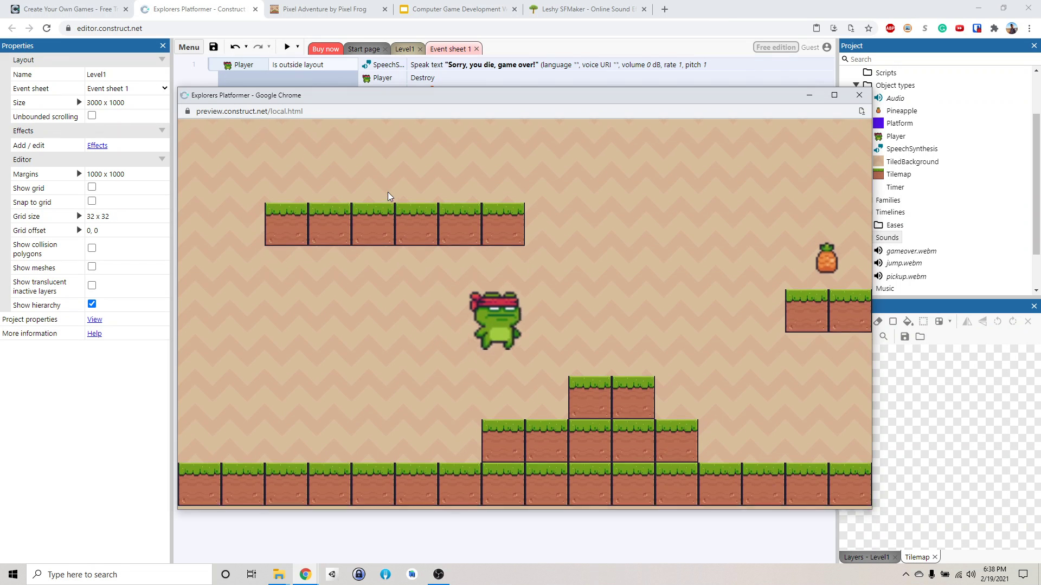
key("Up")
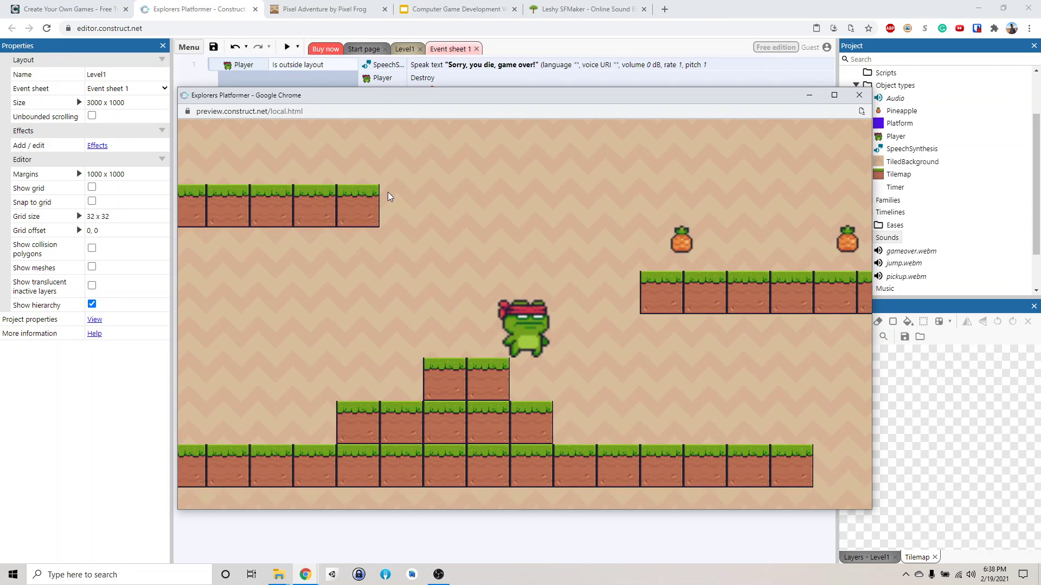
key("Up")
key("Up")
key("Right")
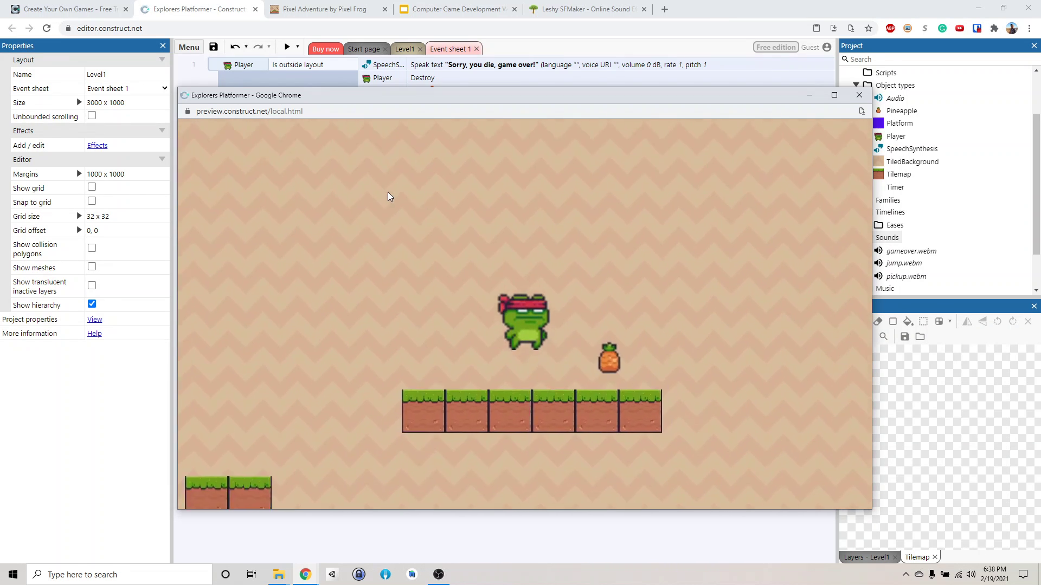
key("Left")
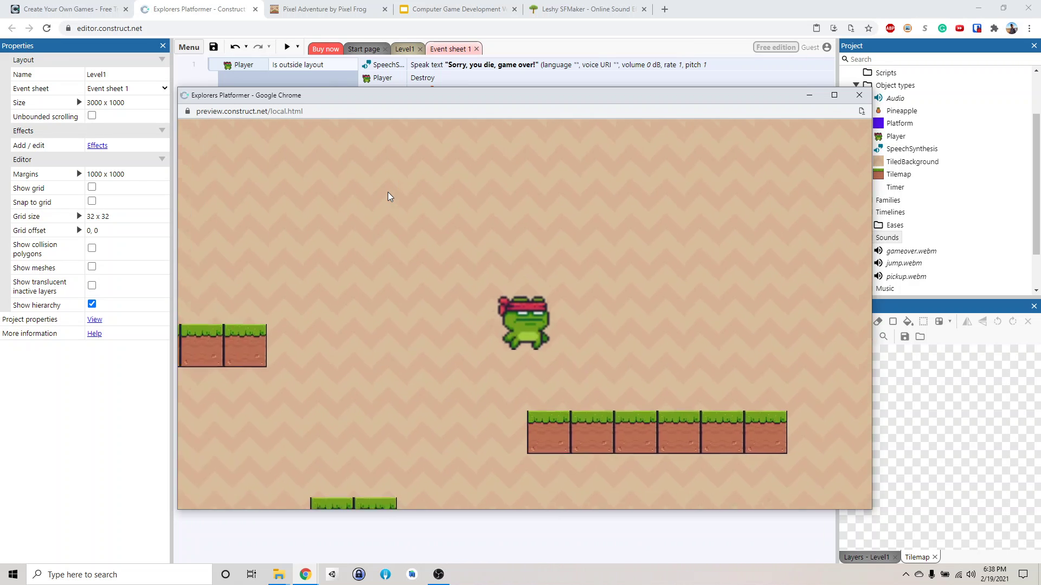
key("Right")
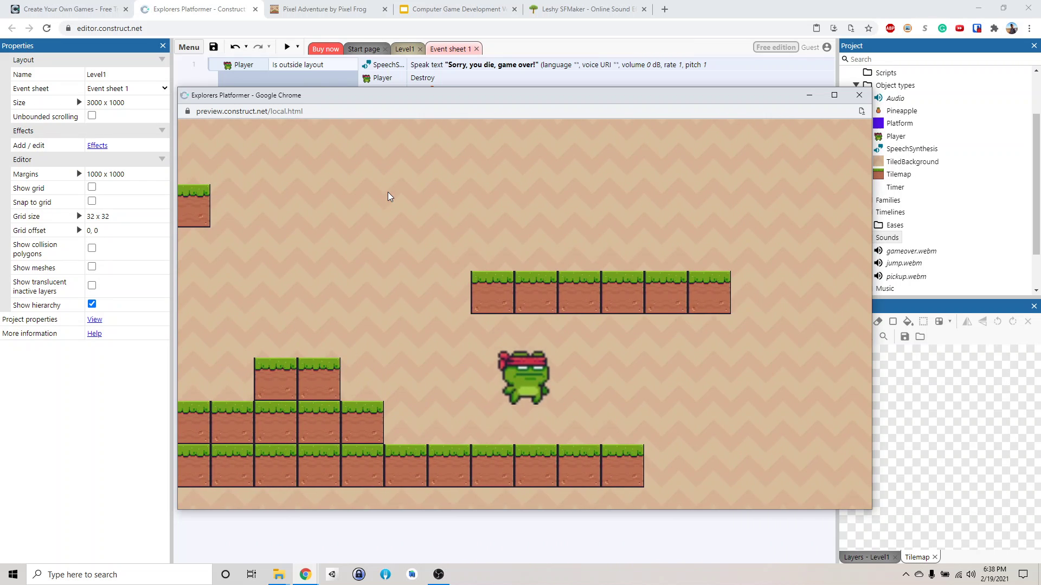
key("Left")
key("Left")
key("Up")
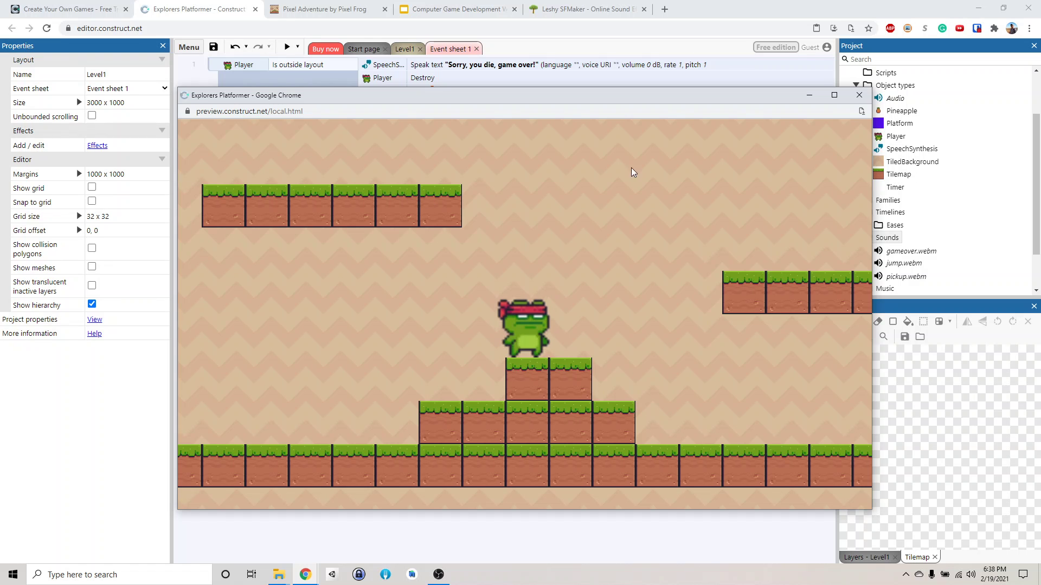
left_click(859, 96)
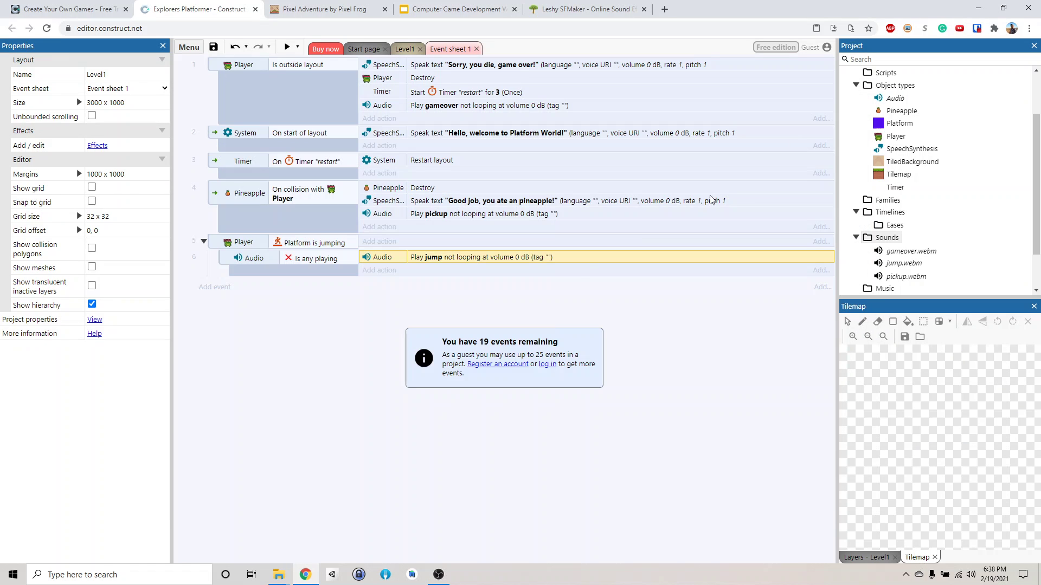